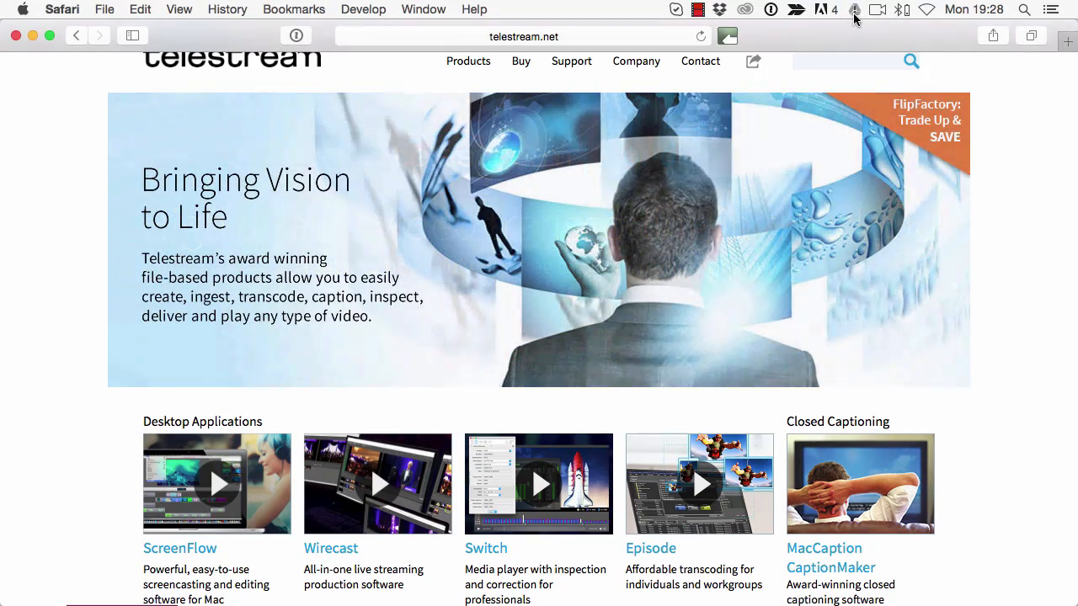
Step: Configure a ScreenFlow recording with the Hanns.G HL195 desktop as its only source and start recording
left_click(876, 10)
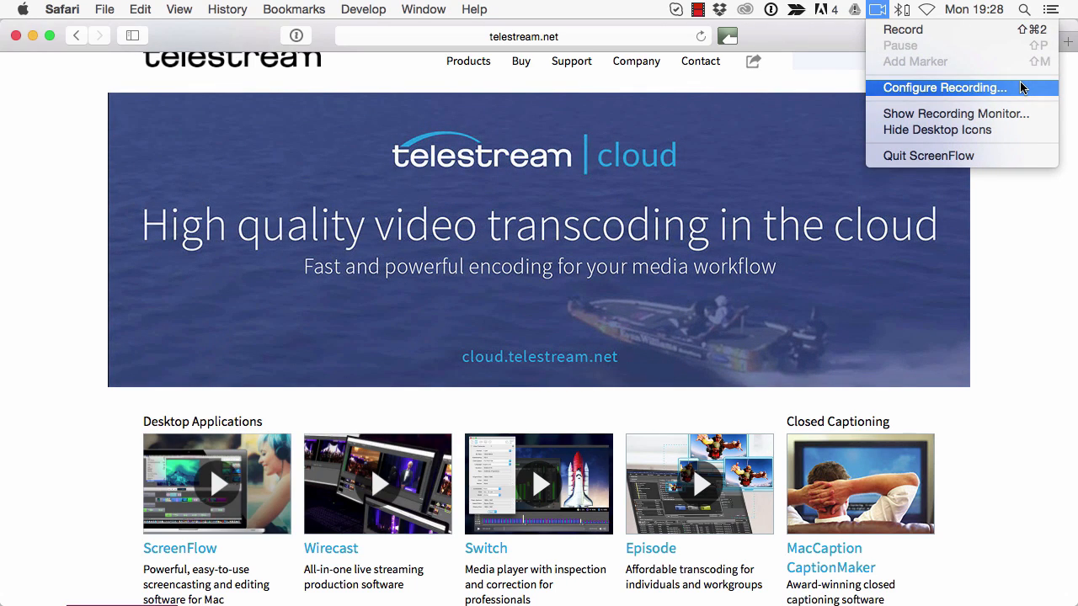
left_click(1022, 88)
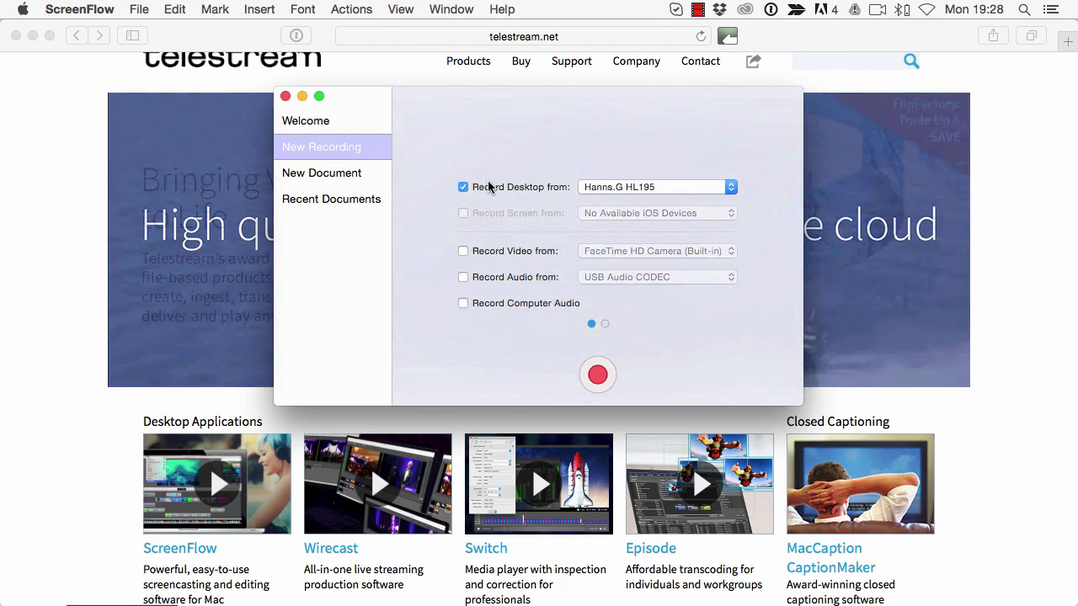
left_click(729, 186)
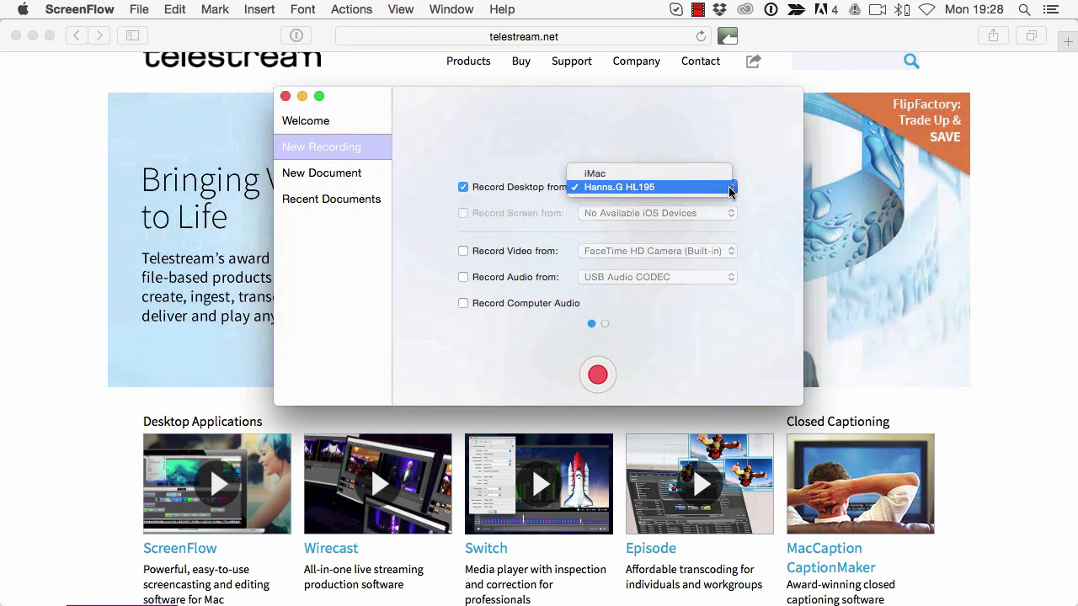
left_click(721, 186)
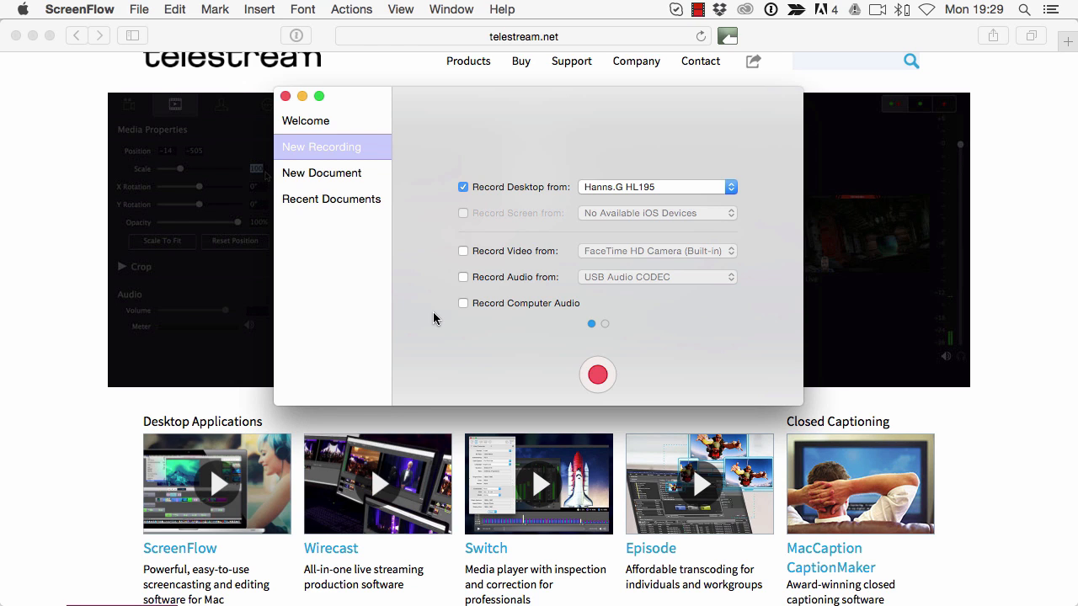
left_click(597, 376)
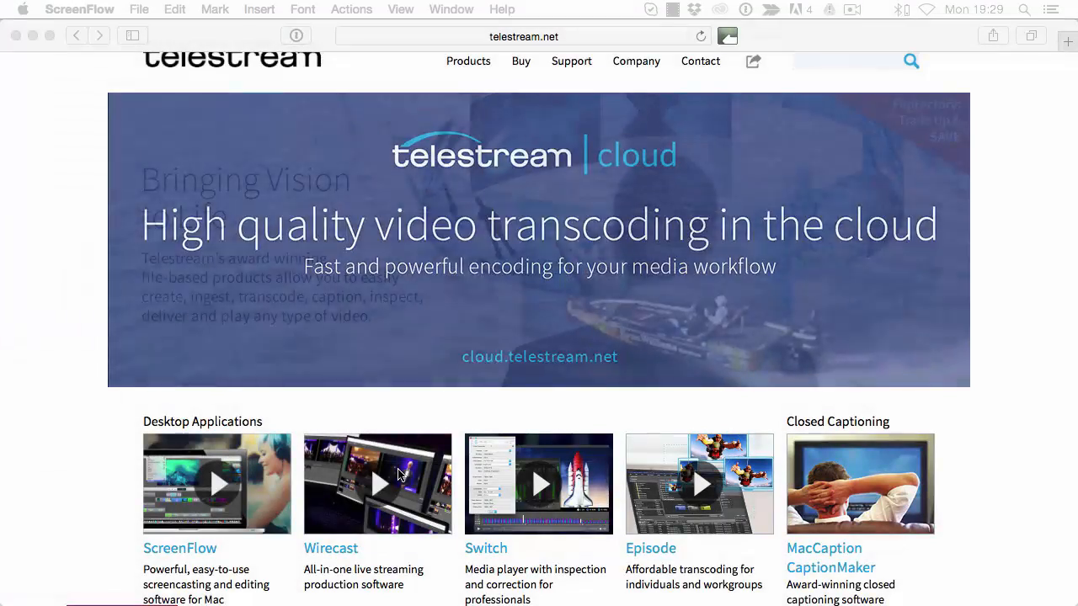
Step: Browse the Telestream home page while recording and open the ScreenFlow product page
scroll(586, 356, "down", 20)
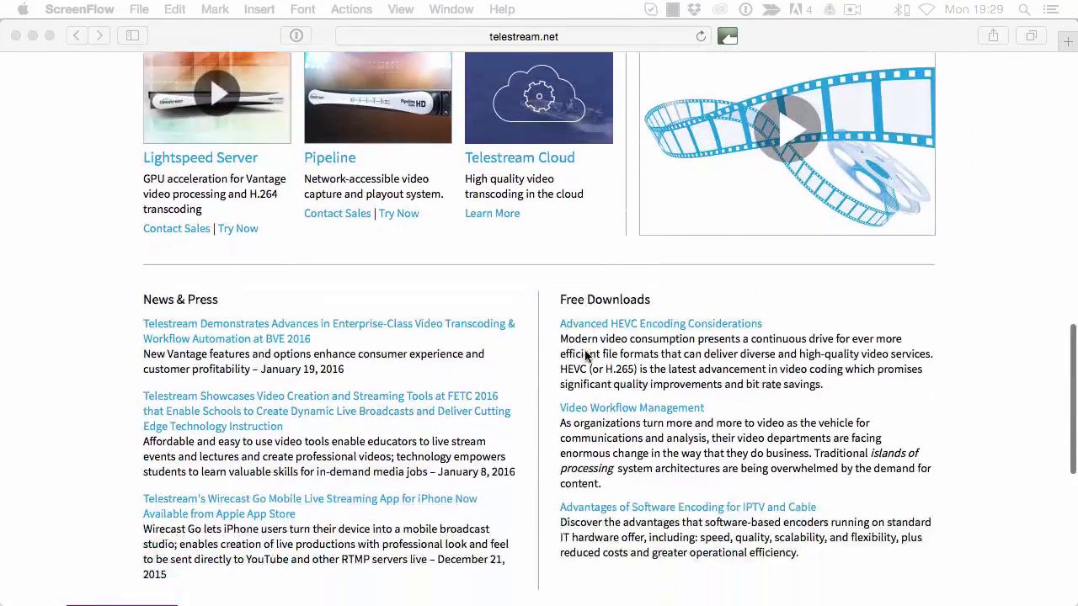
scroll(585, 350, "up", 20)
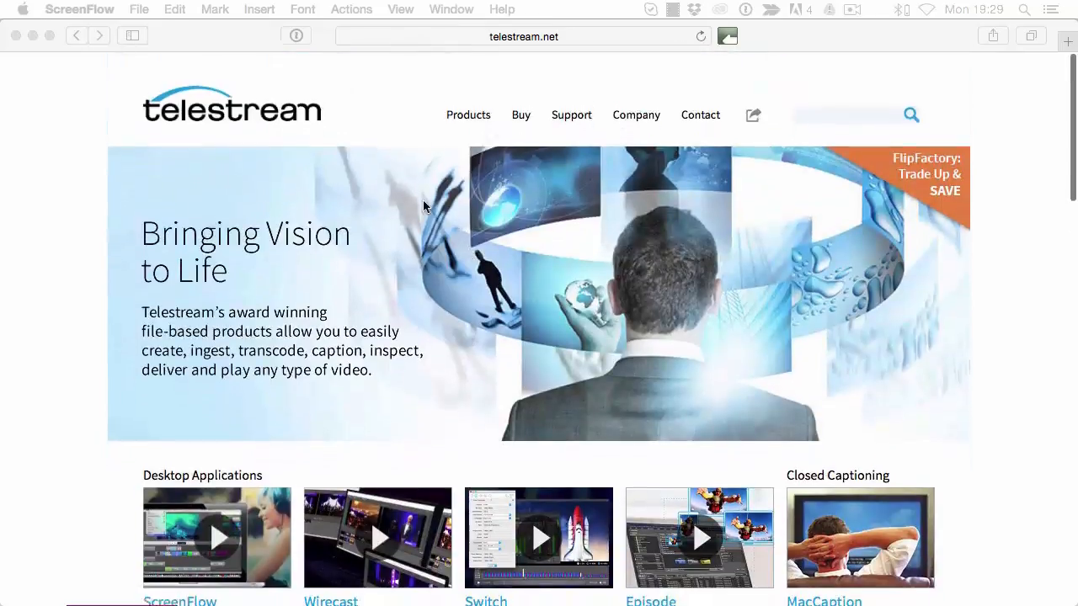
left_click(465, 107)
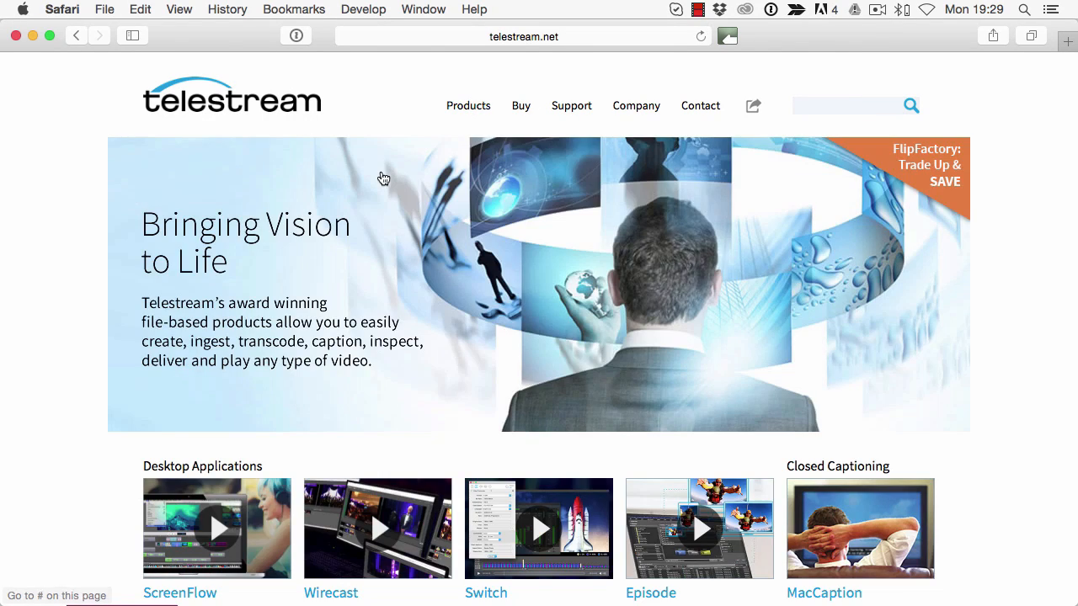
mouse_move(477, 110)
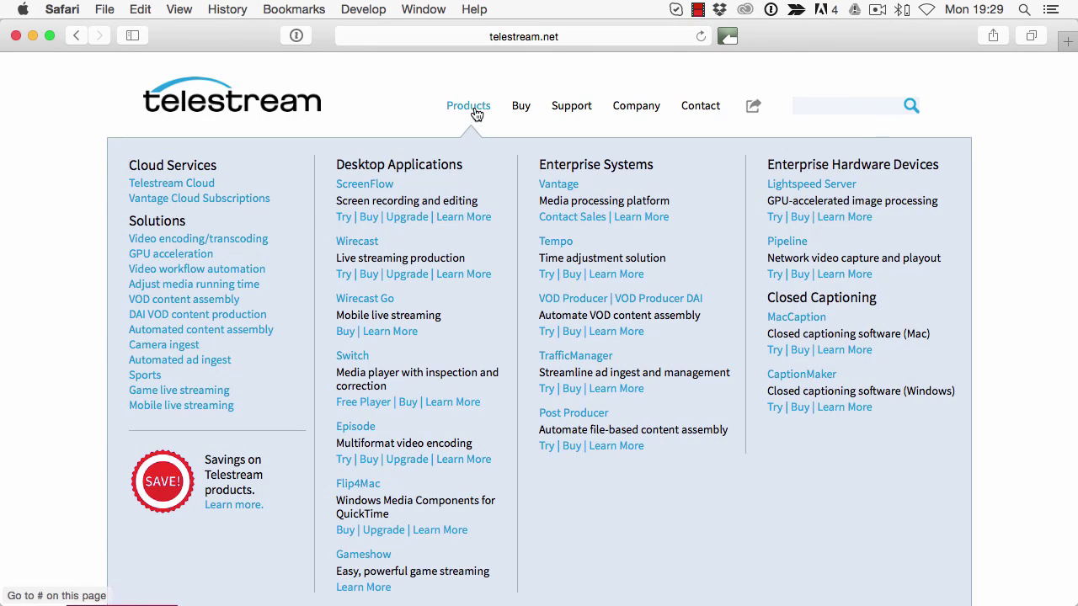
left_click(379, 183)
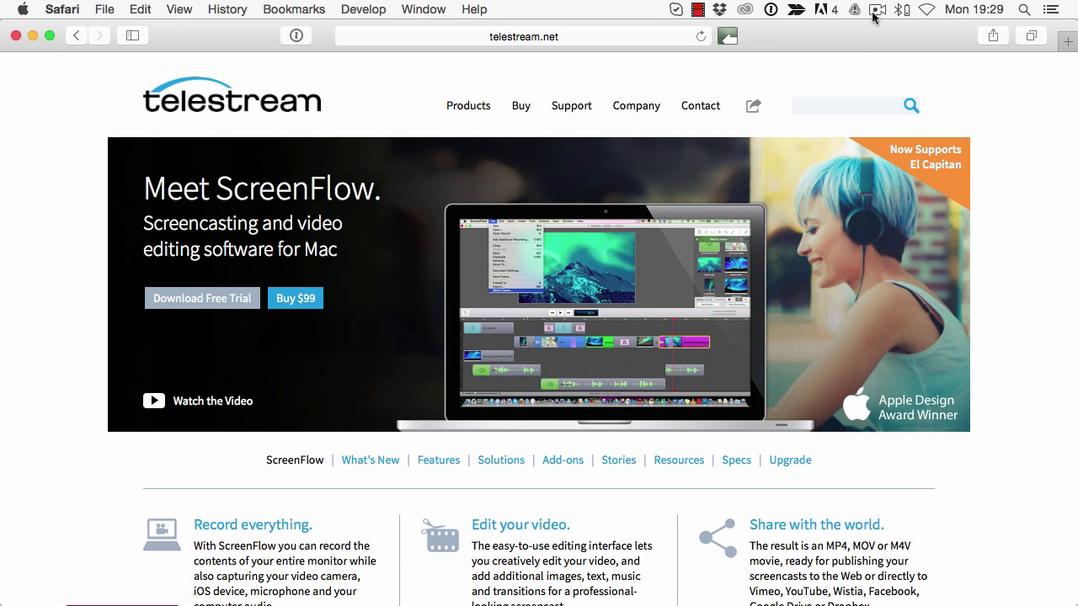
Step: Stop the screen recording, try the Add to Document and Create New Document options, and discard the recording
left_click(876, 10)
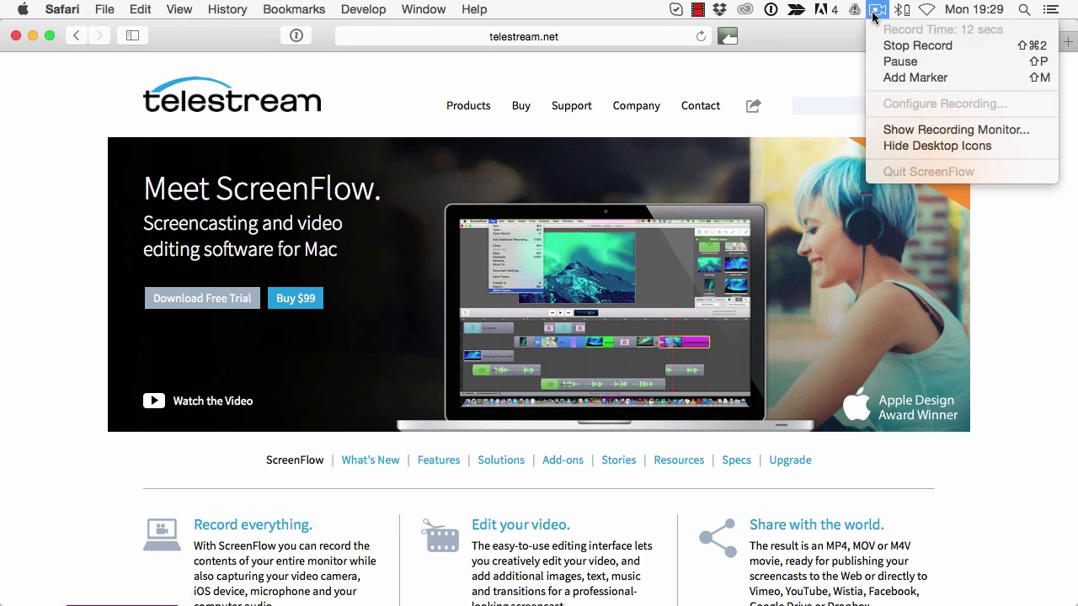
left_click(979, 52)
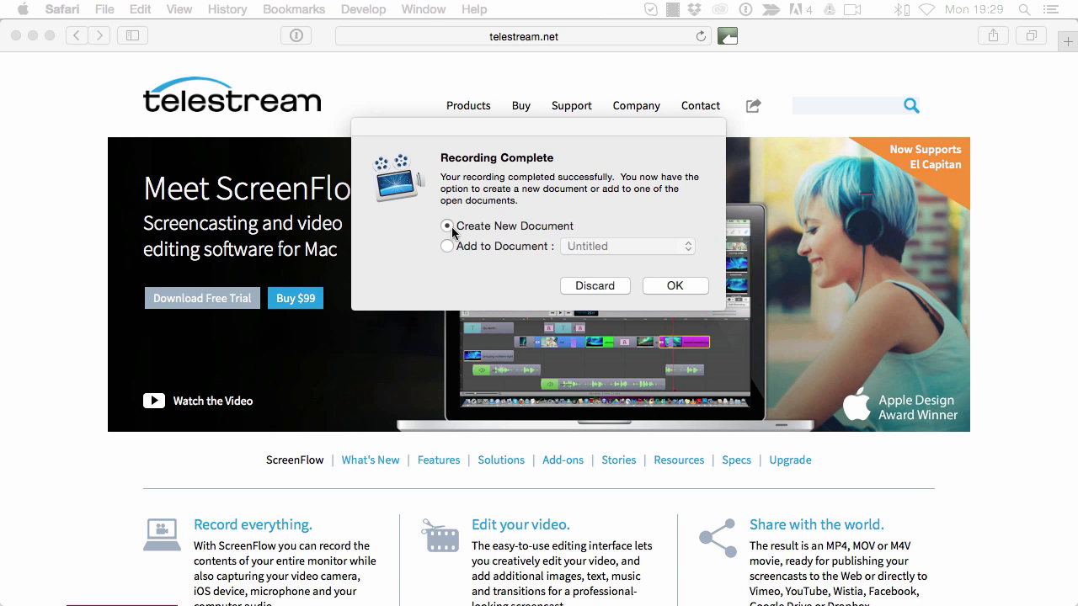
left_click(447, 246)
left_click(447, 246)
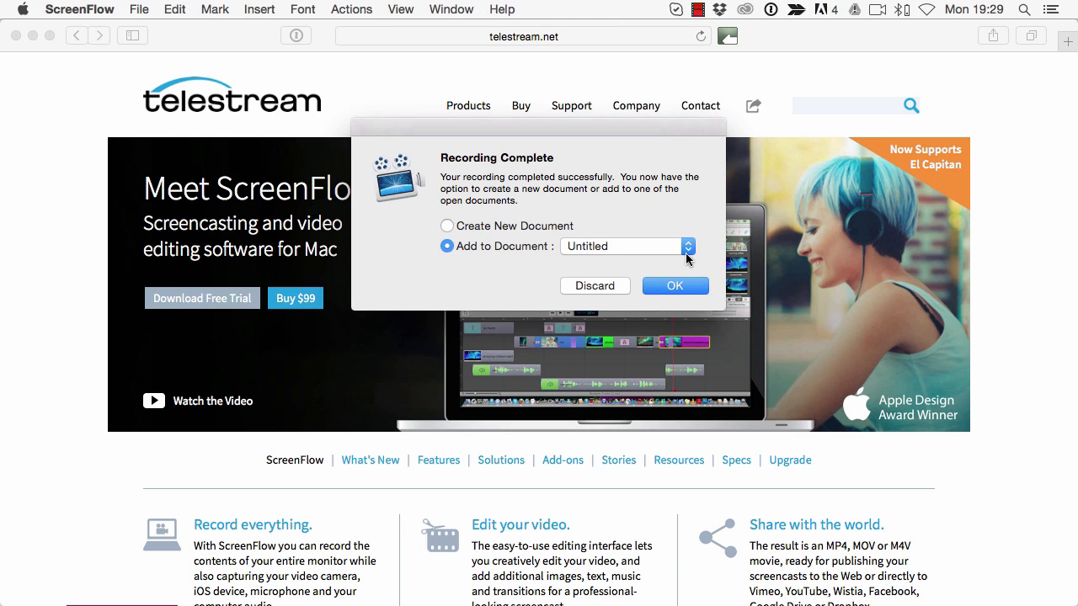
left_click(689, 250)
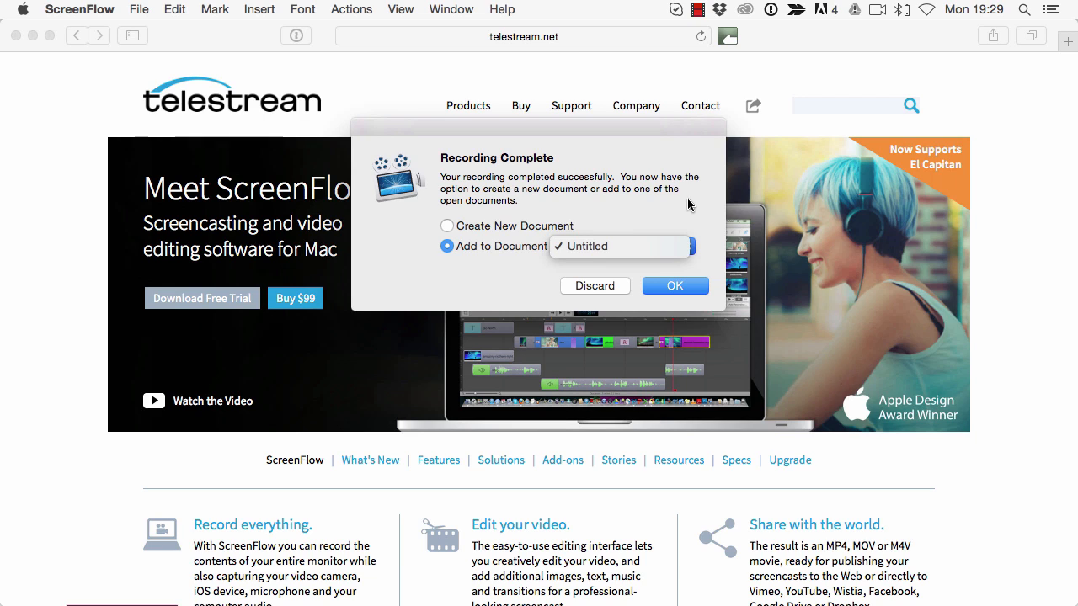
left_click(442, 234)
left_click(447, 226)
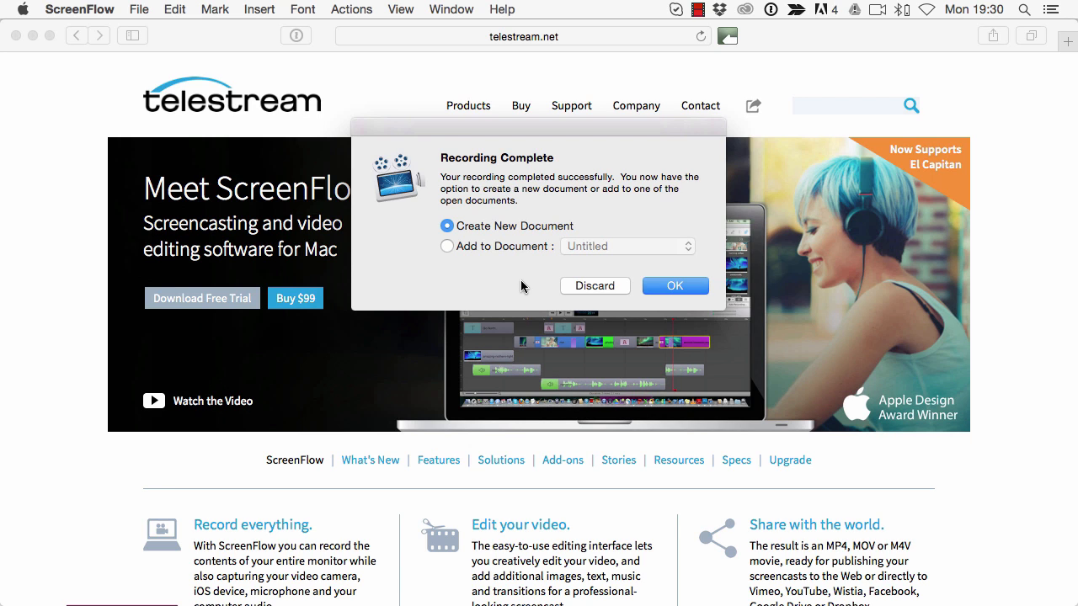
left_click(596, 286)
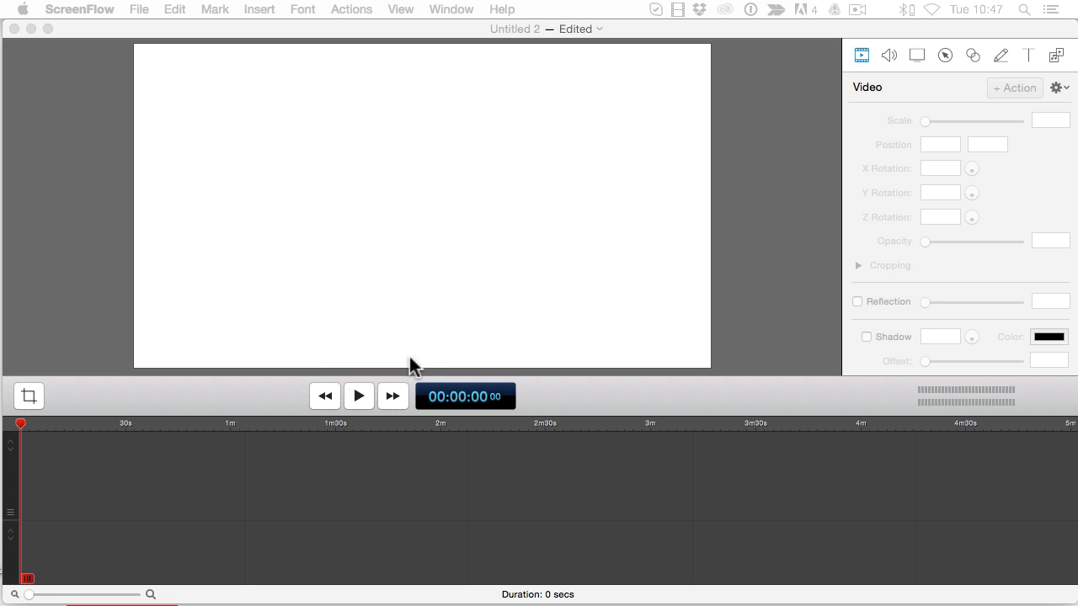
Step: Import all five exercise files, full_intro_logo.mp4 through youtube ebd title.mp4, into the Untitled 2 media library
left_click(1059, 59)
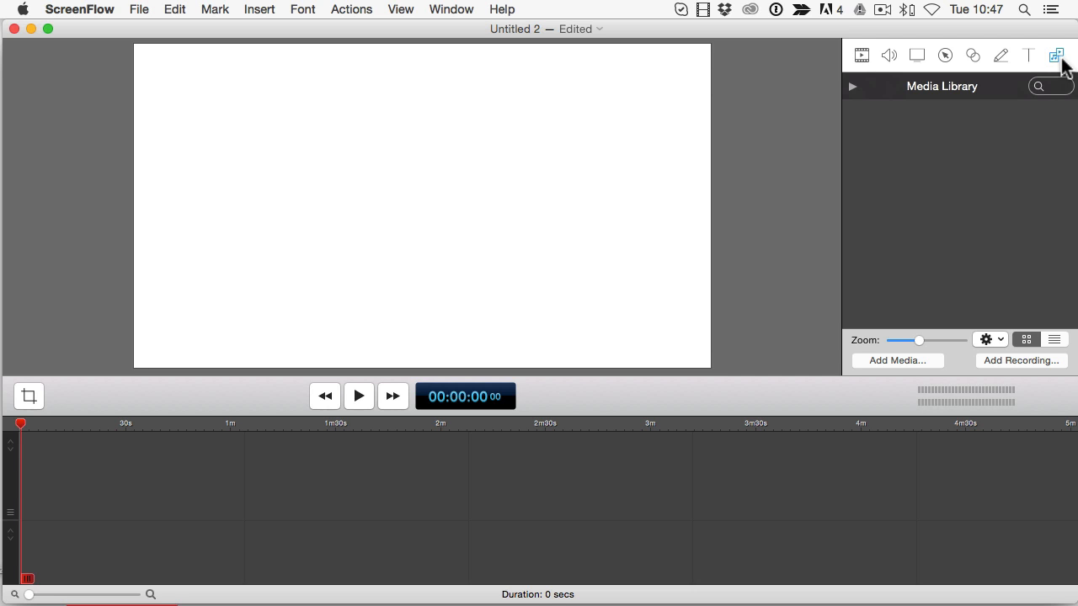
left_click(890, 362)
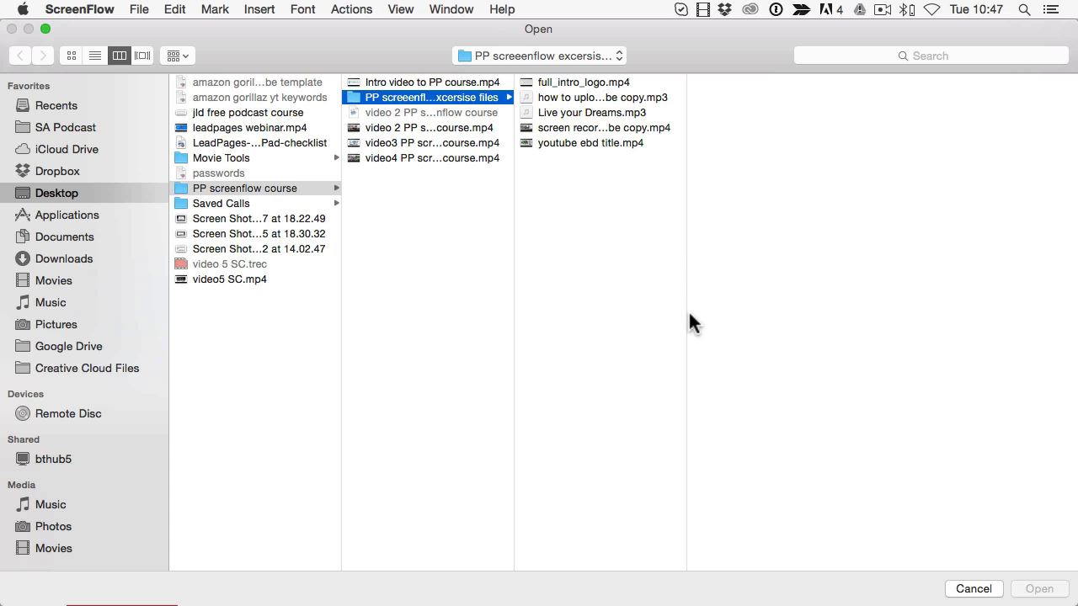
left_click(601, 80)
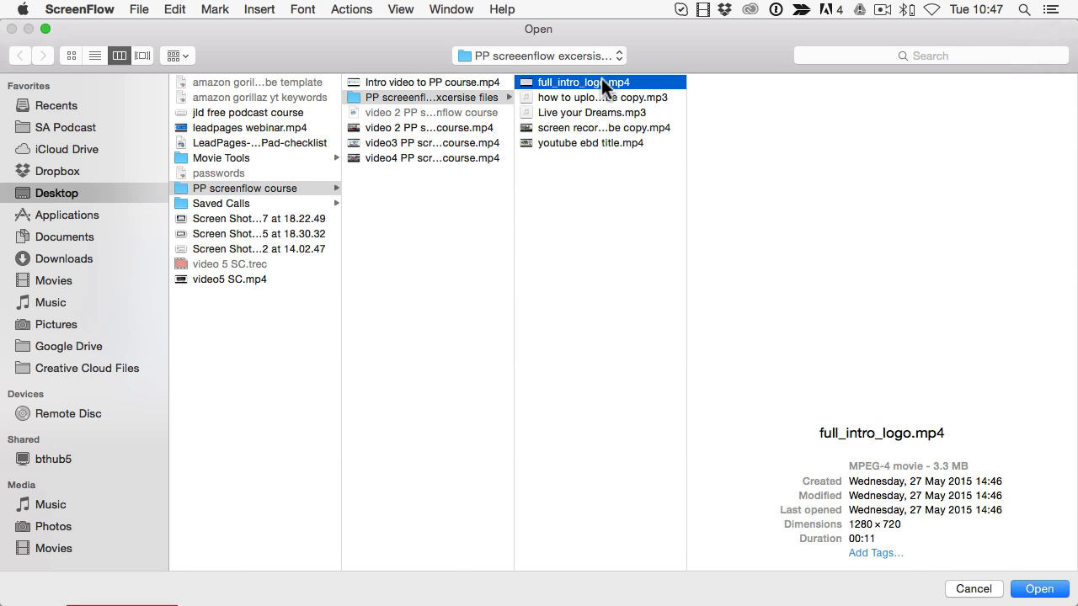
left_click(587, 144, "shift")
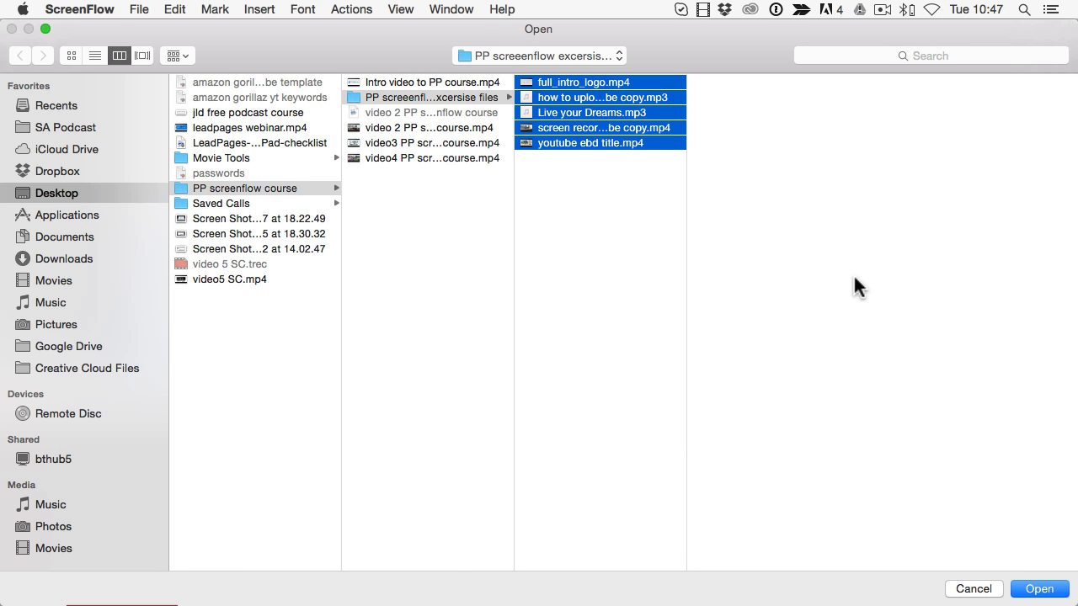
left_click(1033, 589)
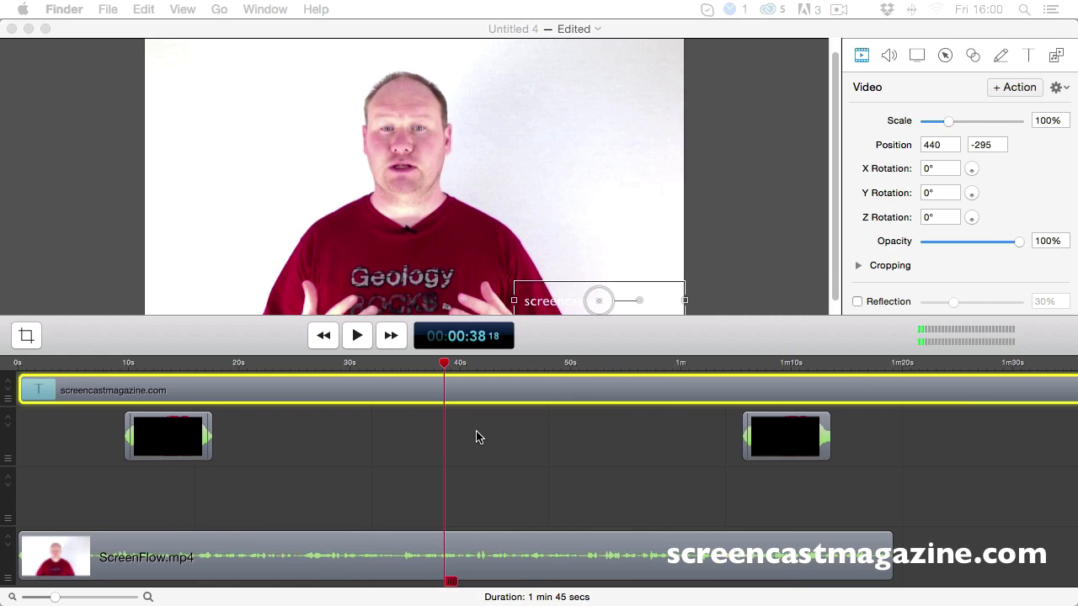
Step: Import full_intro_logo.mp4 from the Dropbox folder LRM/LRM/SCM into the Untitled 4 media library and select the new clip
scroll(760, 296, "down", 3)
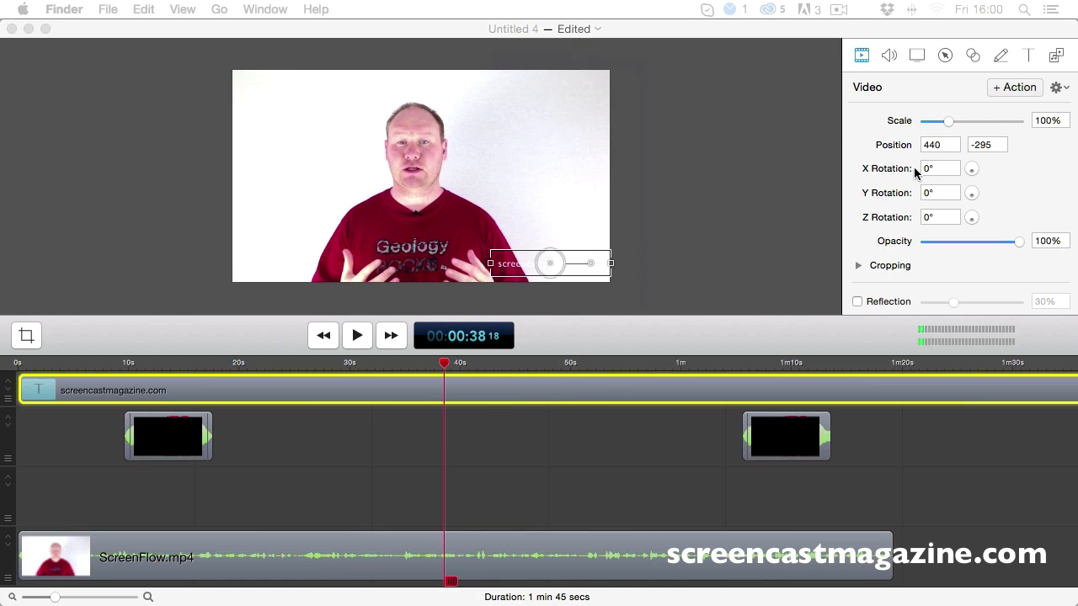
left_click(1056, 55)
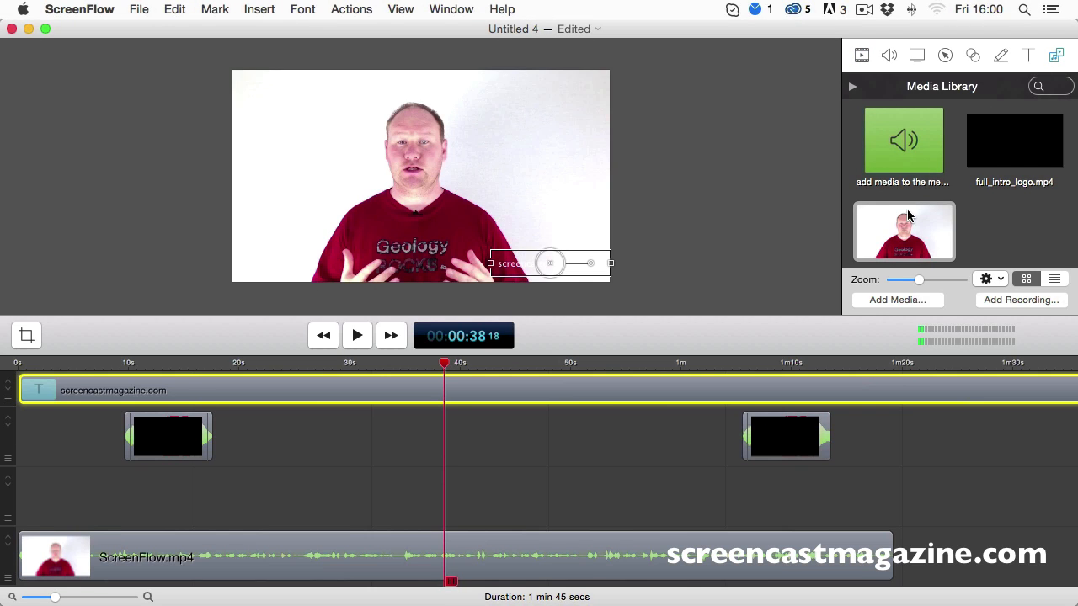
left_click(889, 302)
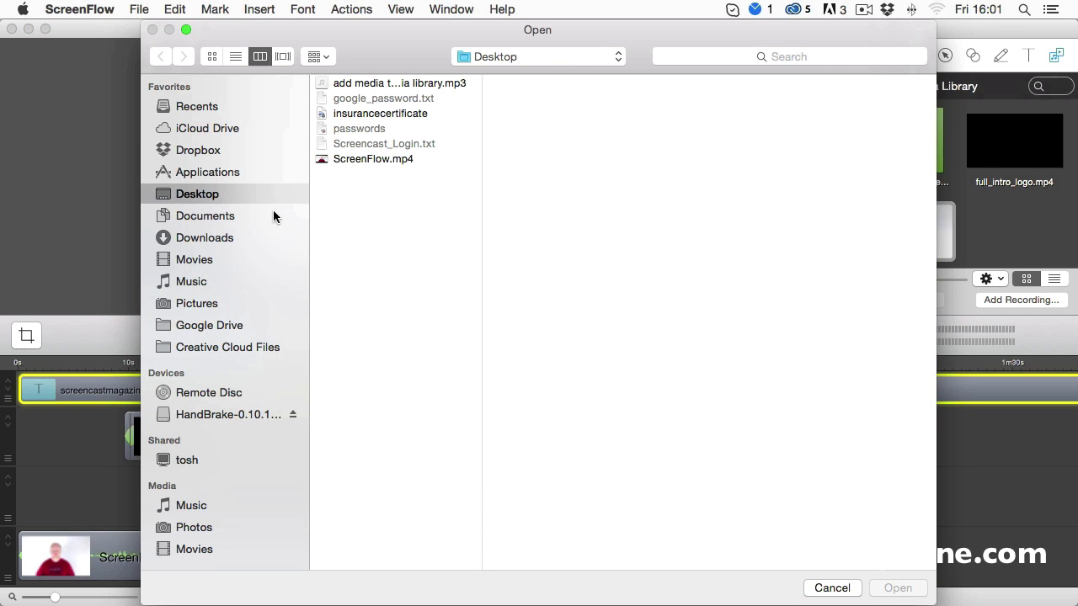
left_click(193, 150)
left_click(327, 128)
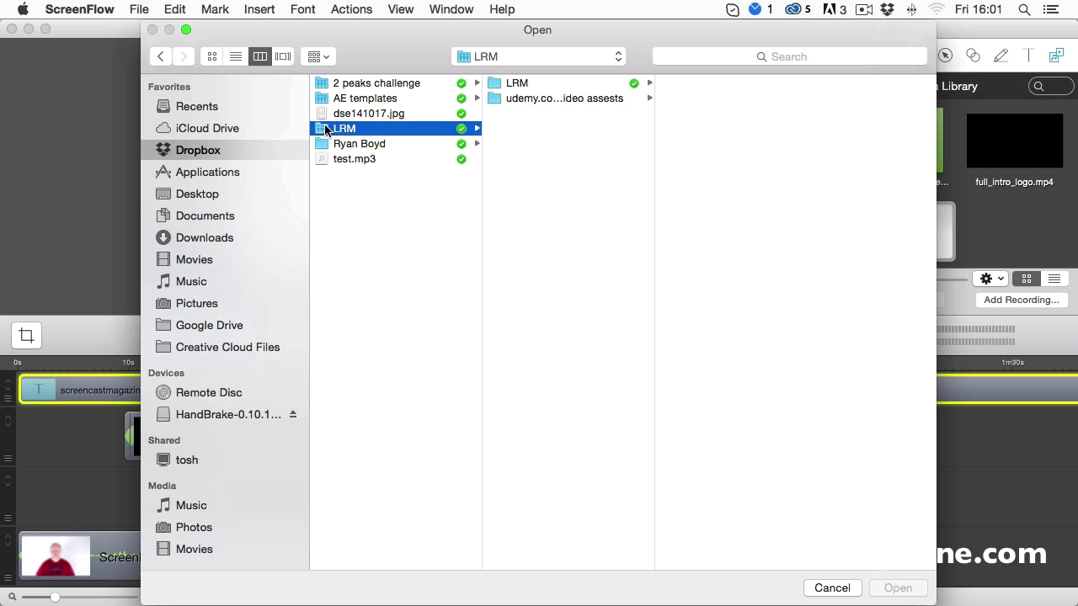
left_click(497, 87)
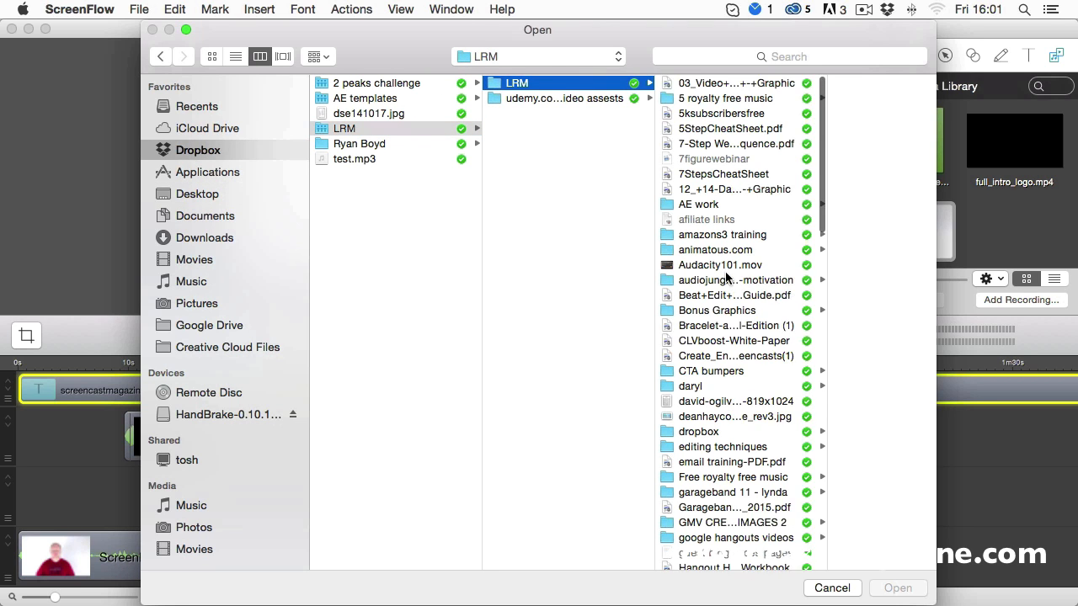
scroll(725, 278, "down", 10)
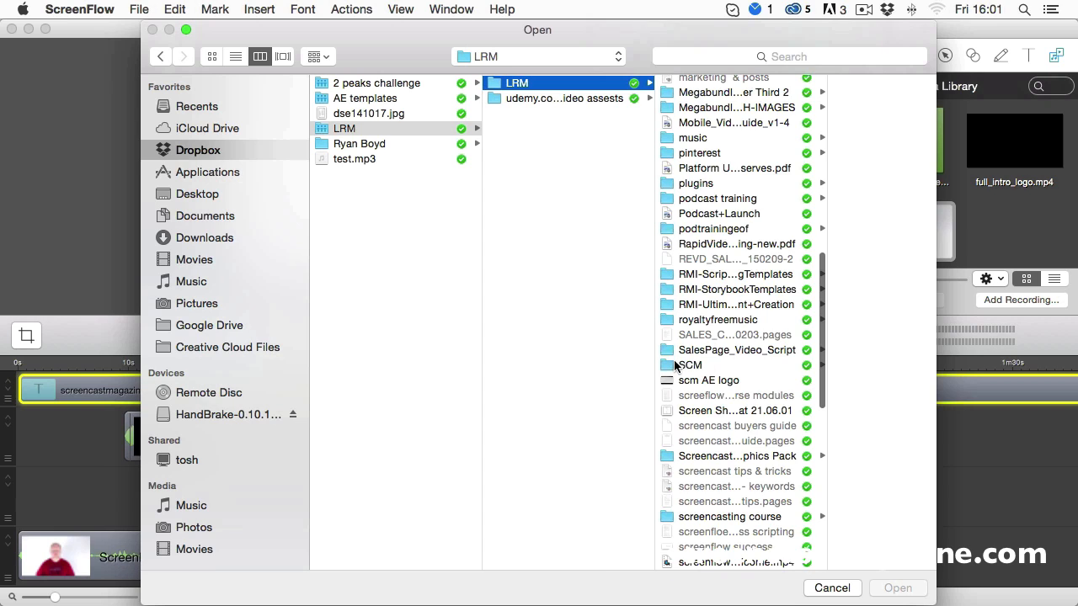
left_click(690, 364)
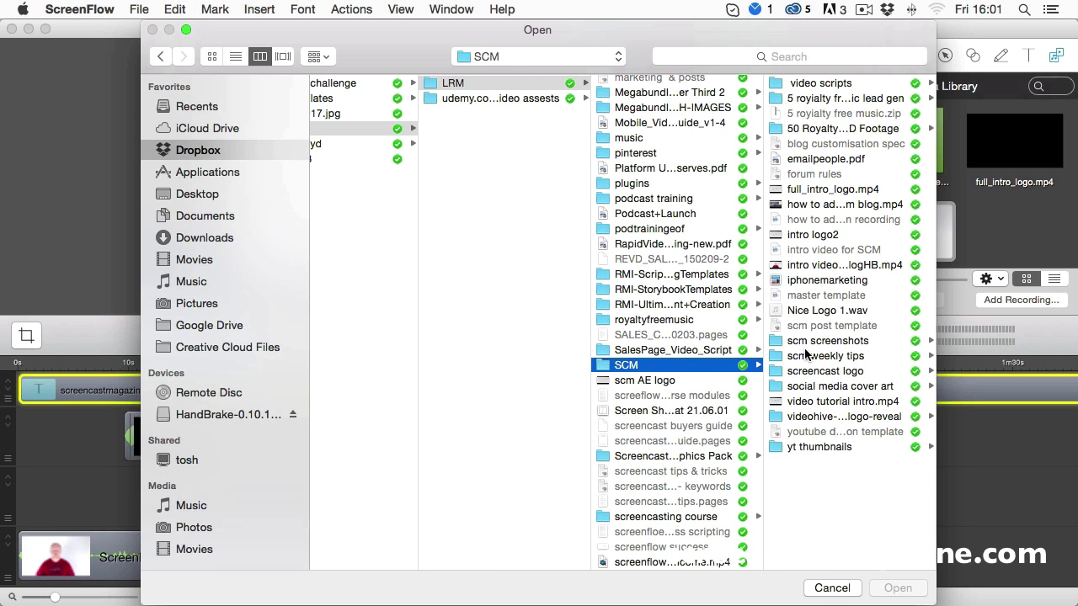
left_click(819, 190)
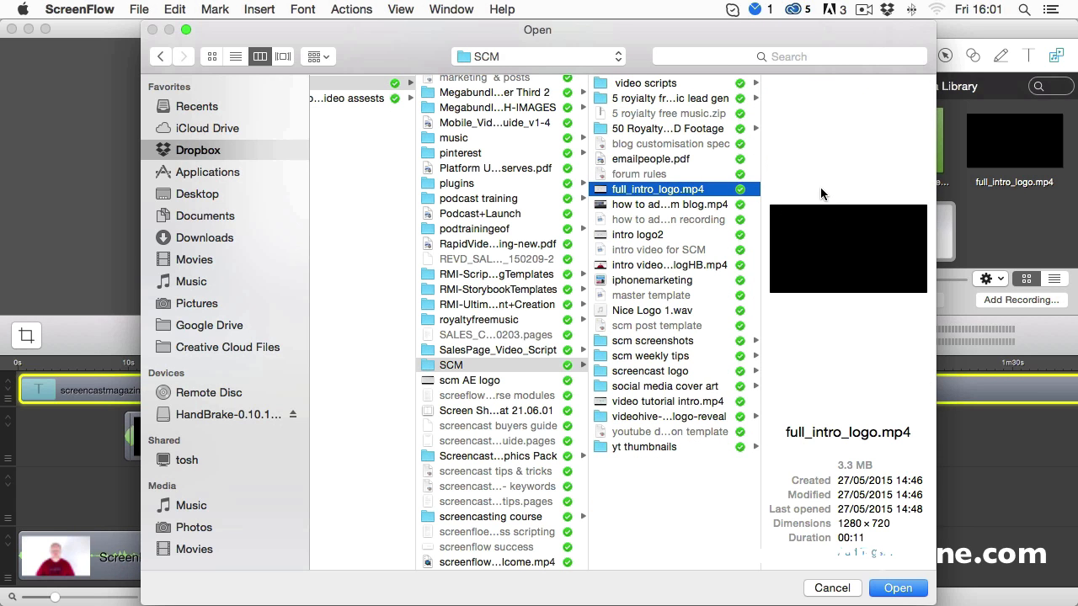
left_click(898, 588)
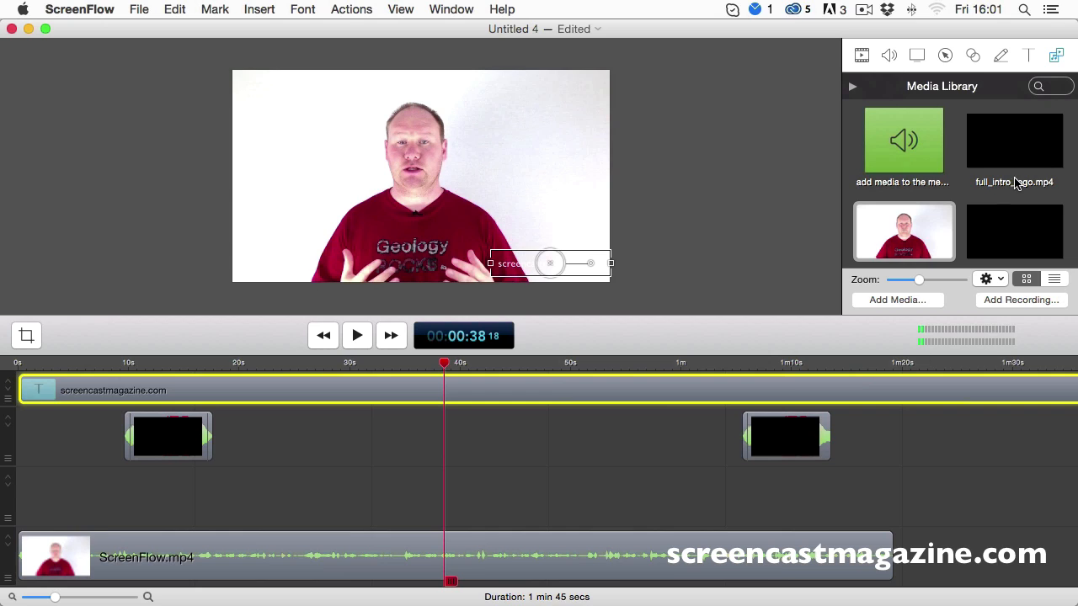
left_click(1014, 231)
mouse_move(1014, 232)
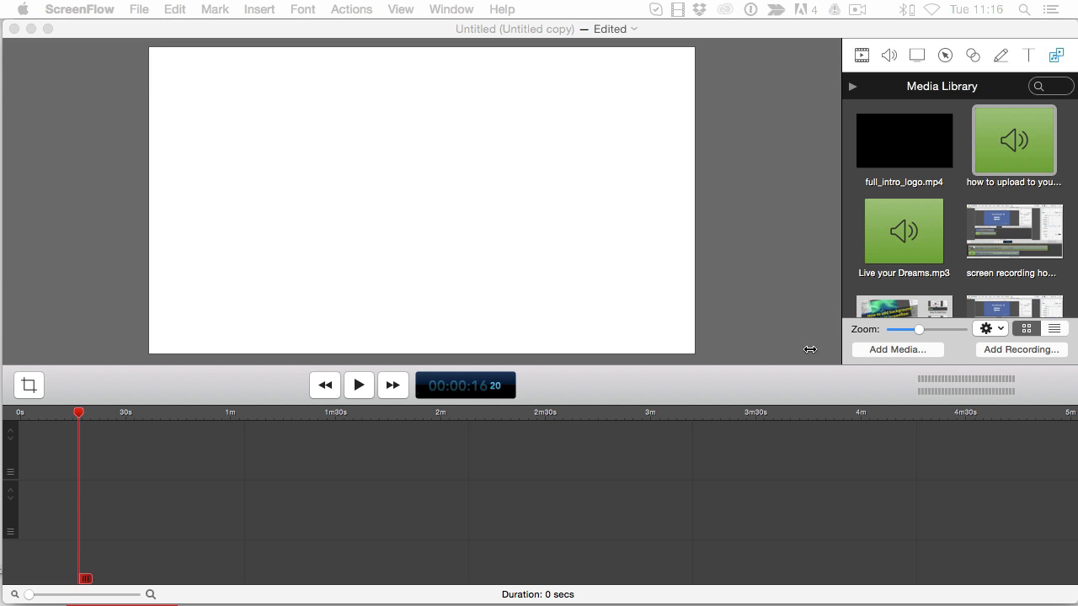
Step: Add the screen recording how to upload to youtube copy.mp4 clip from the media library to the timeline at the scrubber
left_click(834, 382)
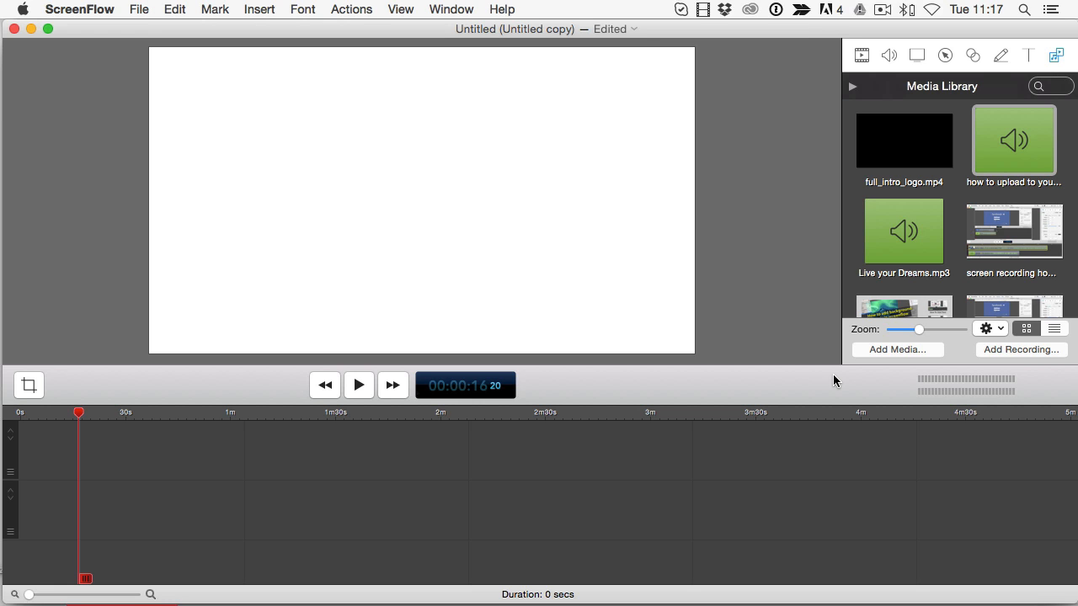
scroll(994, 290, "down", 3)
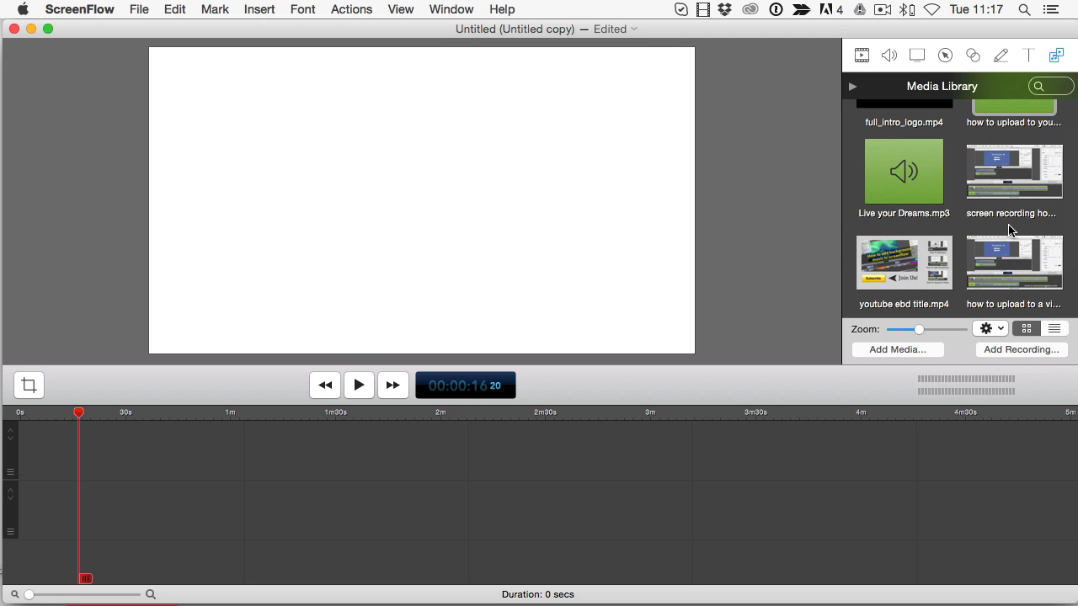
left_click(990, 194)
mouse_move(990, 193)
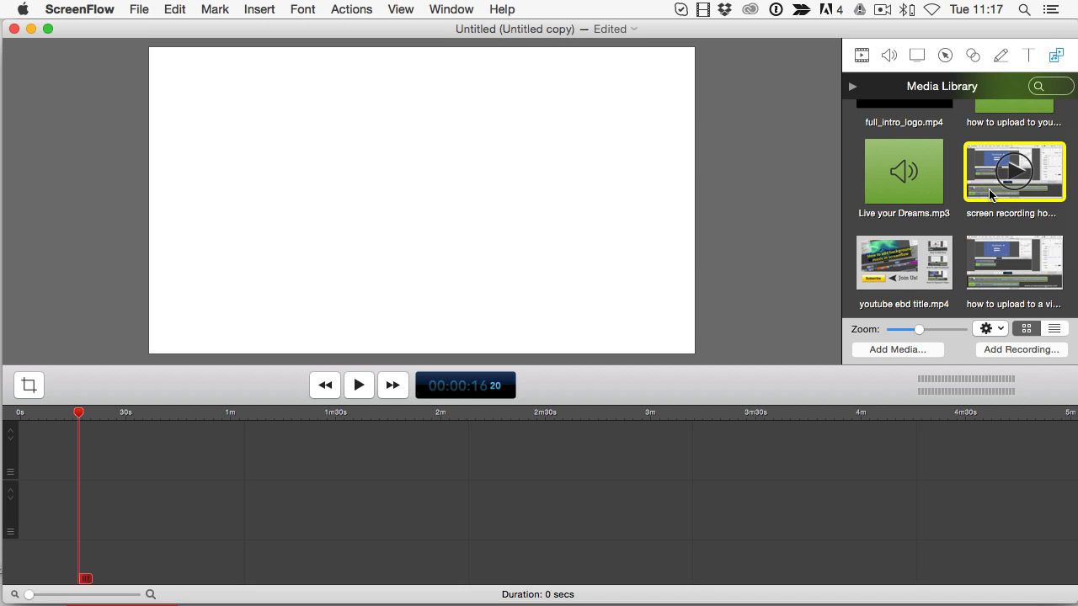
right_click(991, 194)
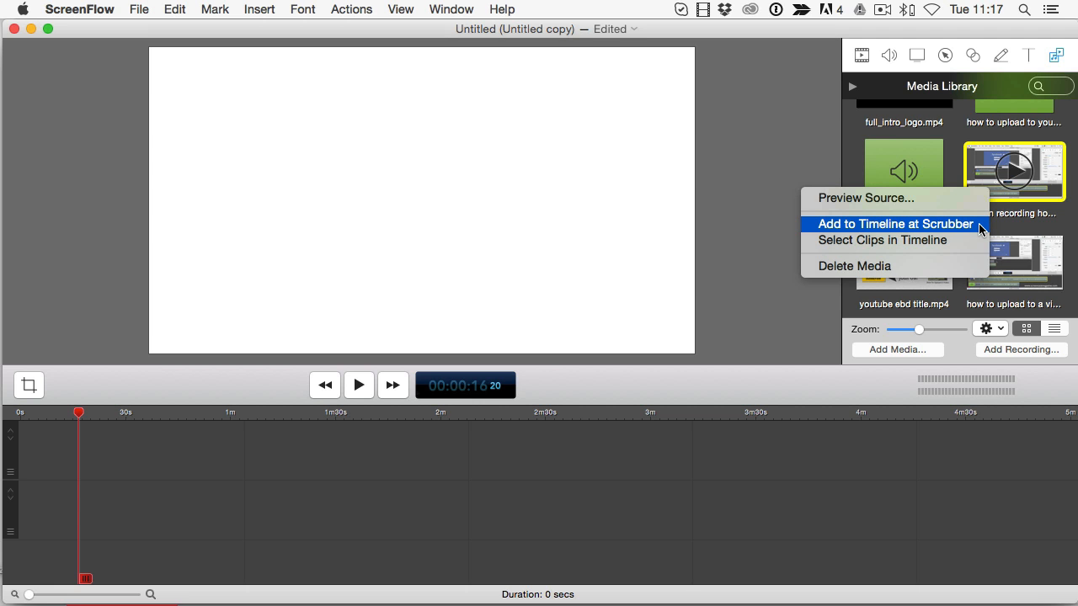
left_click(896, 224)
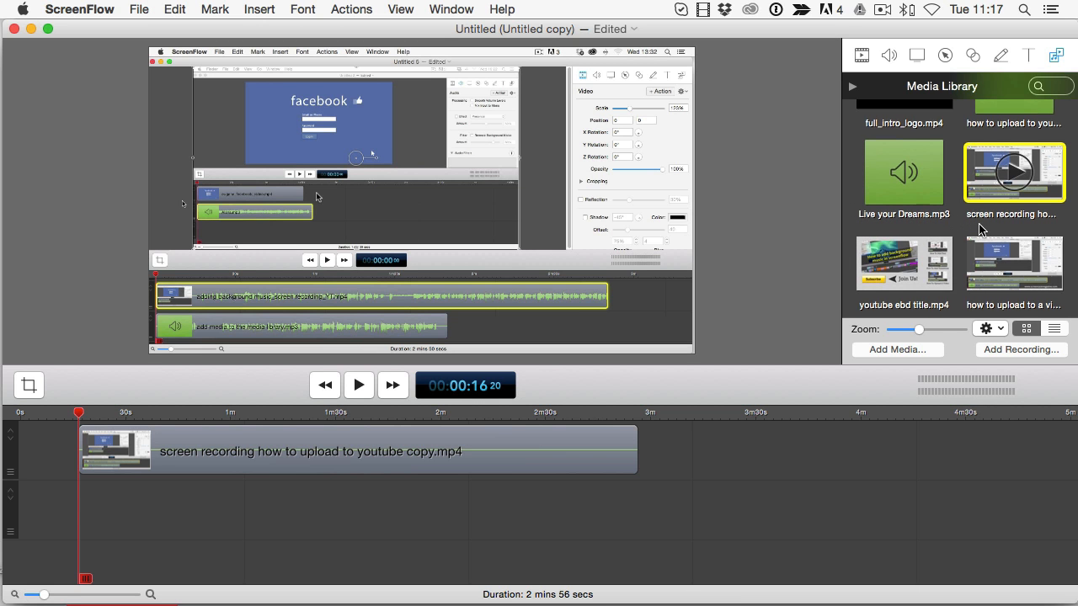
Step: Add the how to upload to youtube copy.mp3 audio from the media library to the timeline at the scrubber
scroll(990, 202, "up", 3)
left_click(1000, 173)
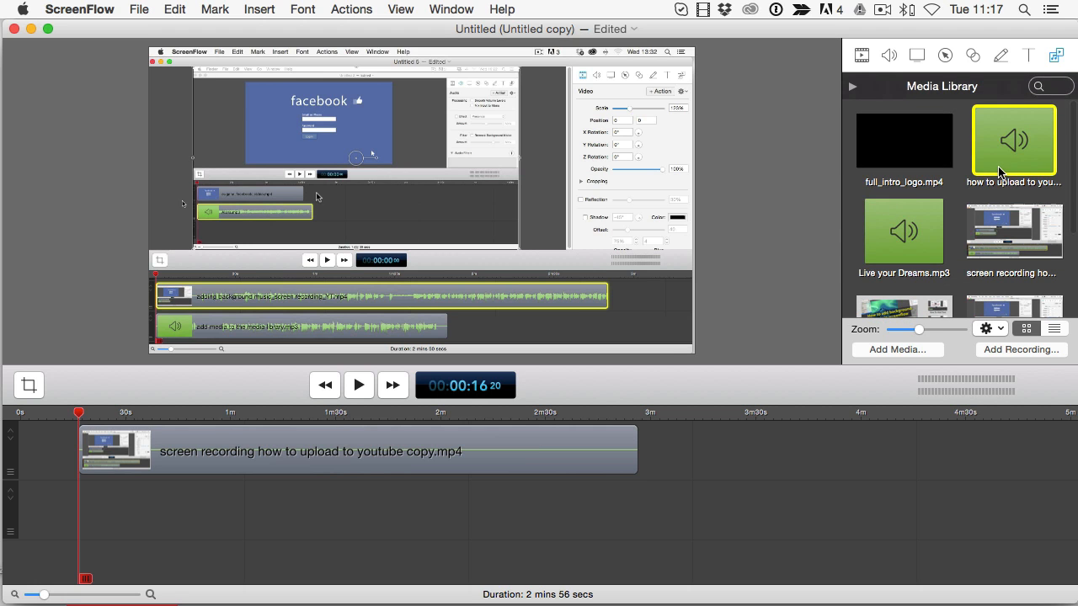
right_click(999, 169)
left_click(905, 201)
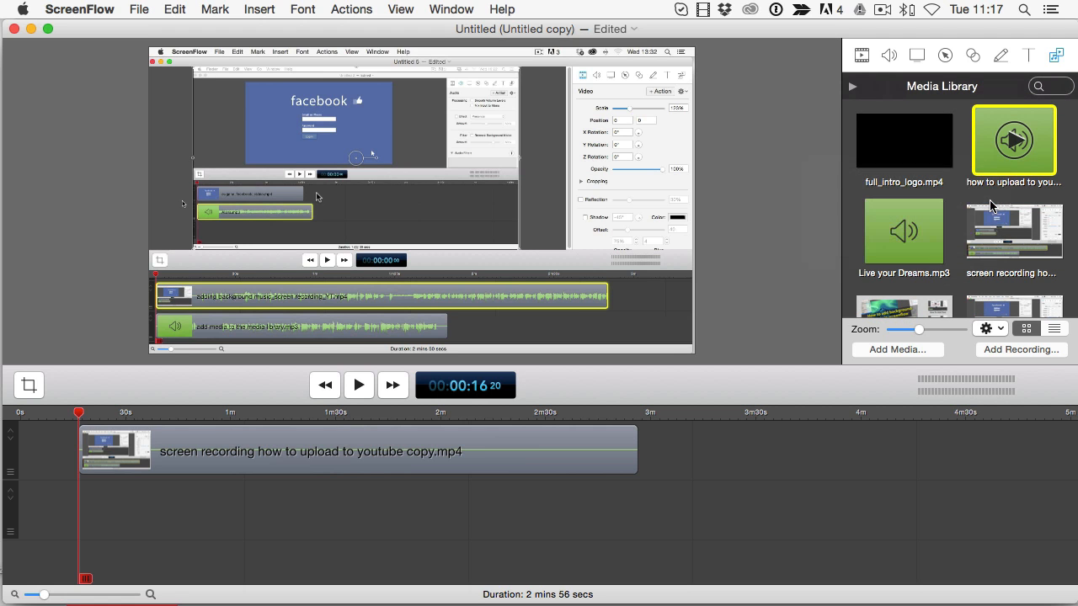
Step: Move both clips to the start of the timeline and place the audio clip on the track below the video
left_click_drag(354, 481, 289, 479)
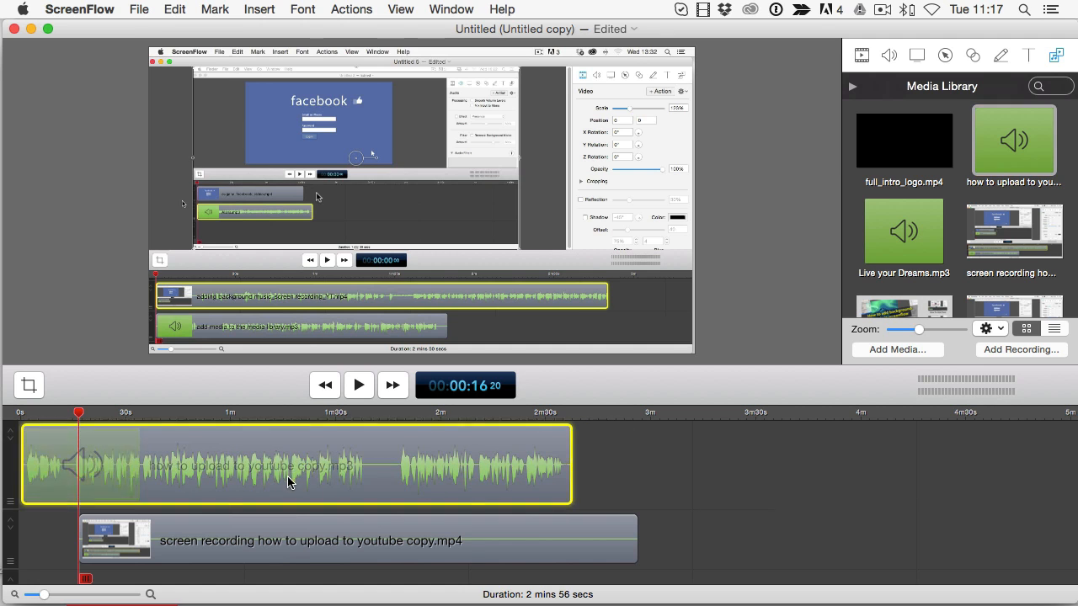
left_click_drag(344, 544, 282, 544)
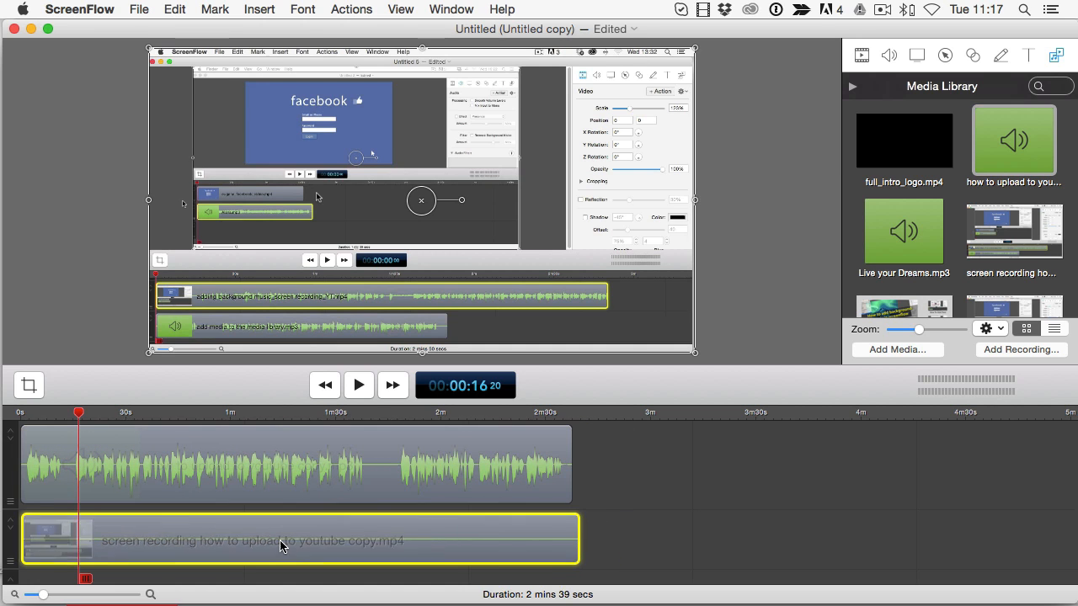
left_click(10, 439)
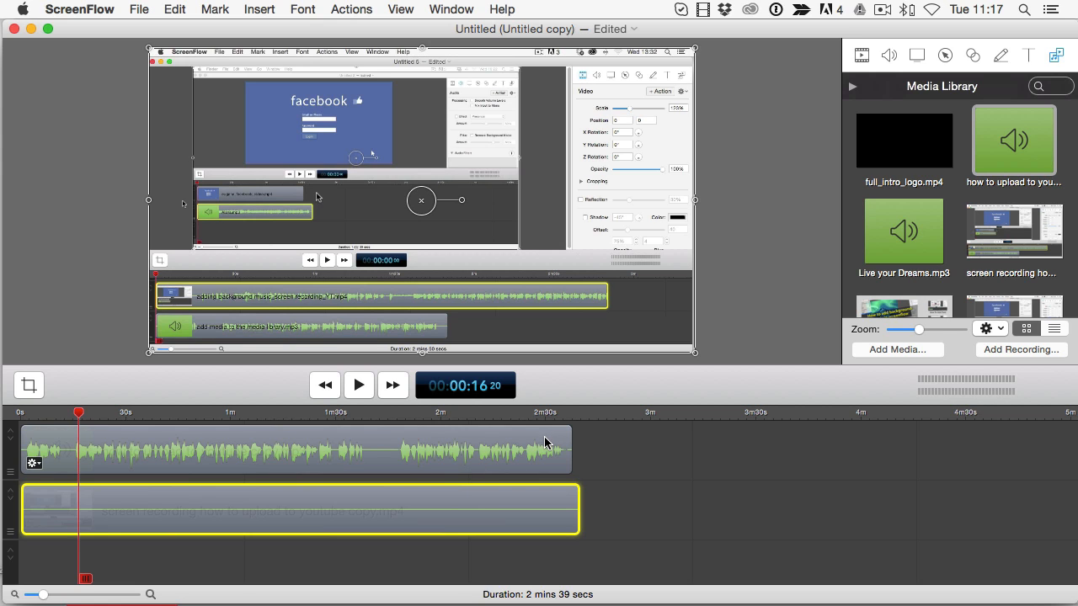
left_click_drag(547, 441, 522, 539)
scroll(518, 501, "down", 2)
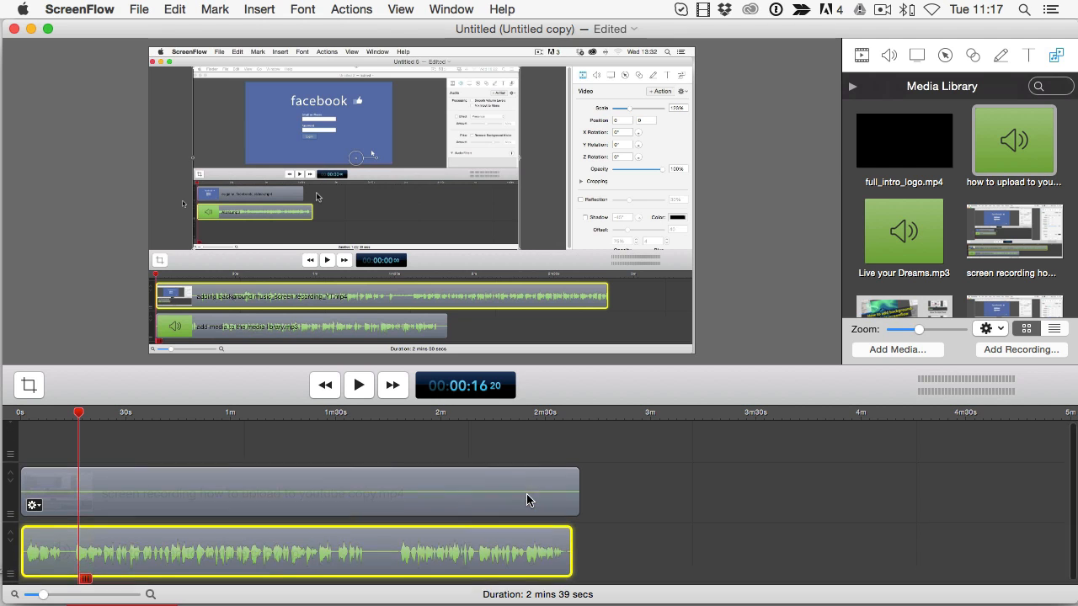
Step: Play the timeline from the beginning, stop at 00:00:13:21, and split the video and audio clips together at that point
left_click(475, 491)
left_click_drag(79, 425, 20, 423)
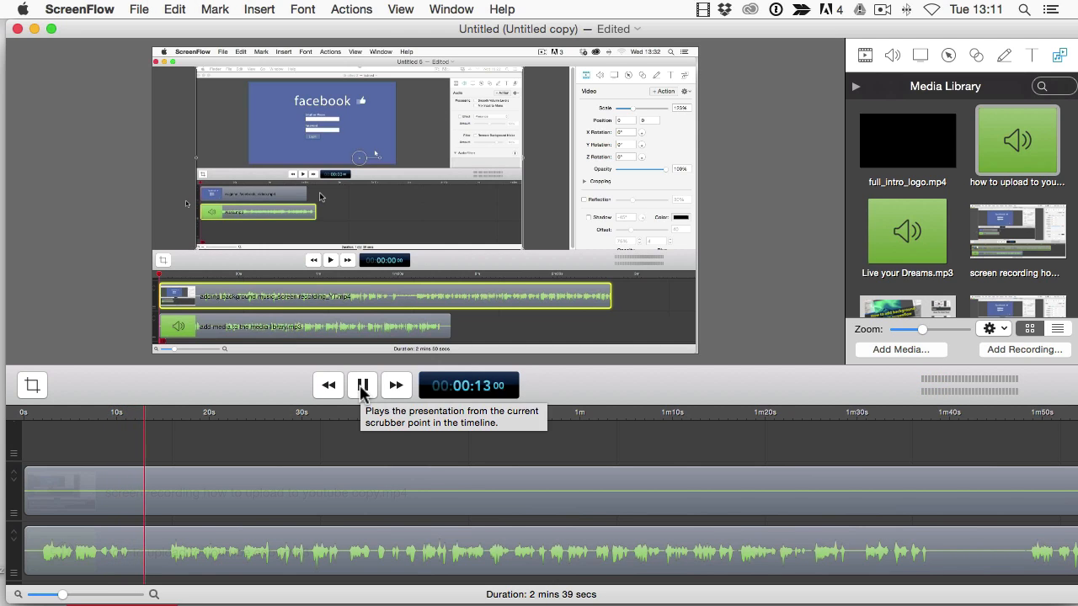
left_click(362, 386)
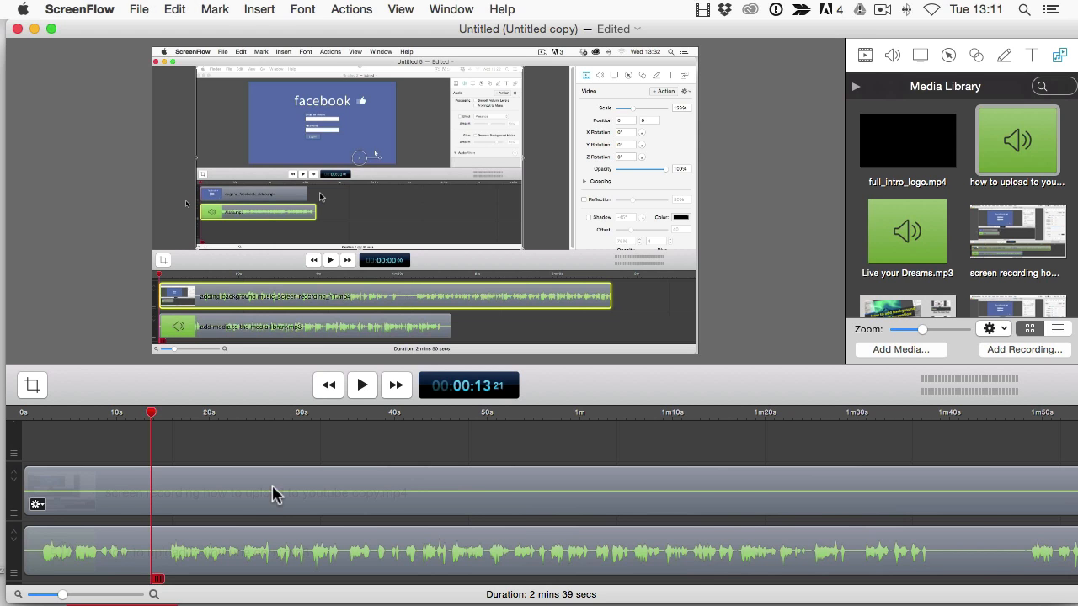
scroll(282, 490, "right", 3)
scroll(282, 490, "left", 3)
left_click(119, 493)
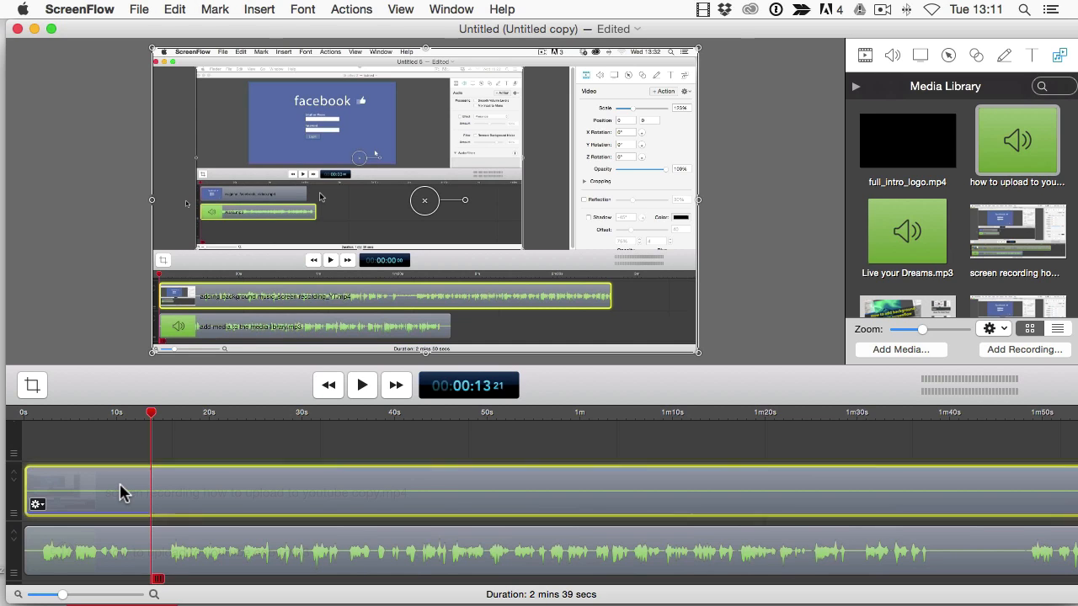
left_click(108, 551, "shift")
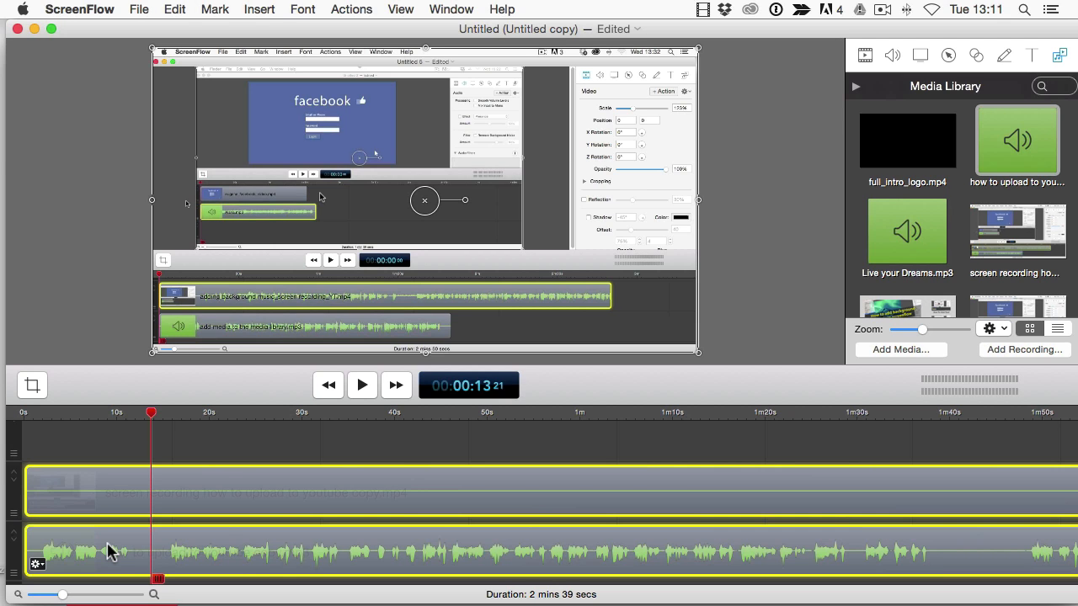
key("t")
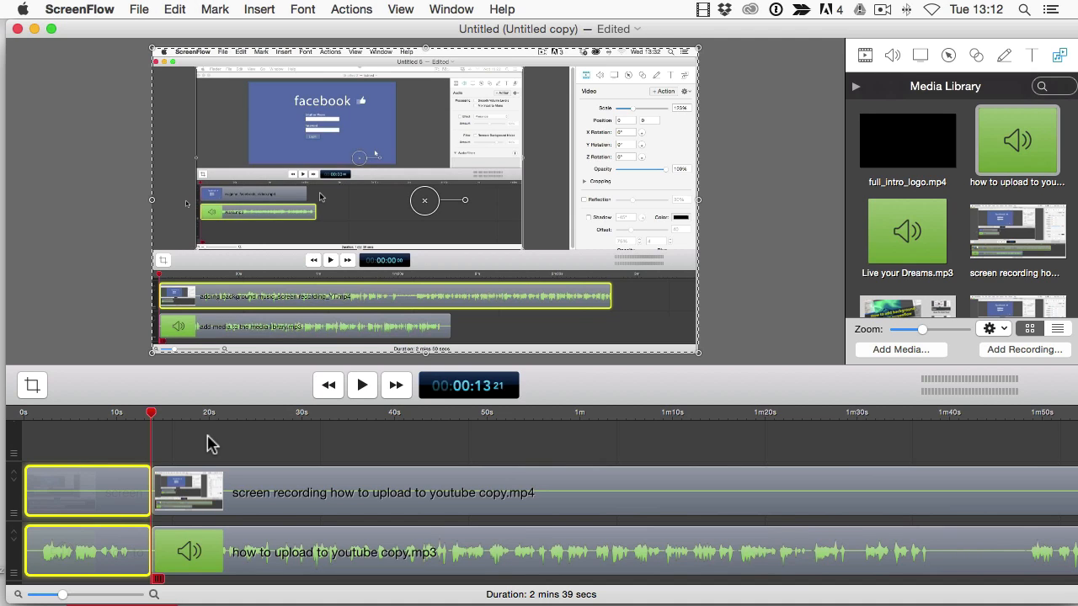
Step: Move the second video and audio pieces together to about 30 seconds, leaving a gap after the first pieces
left_click(230, 488)
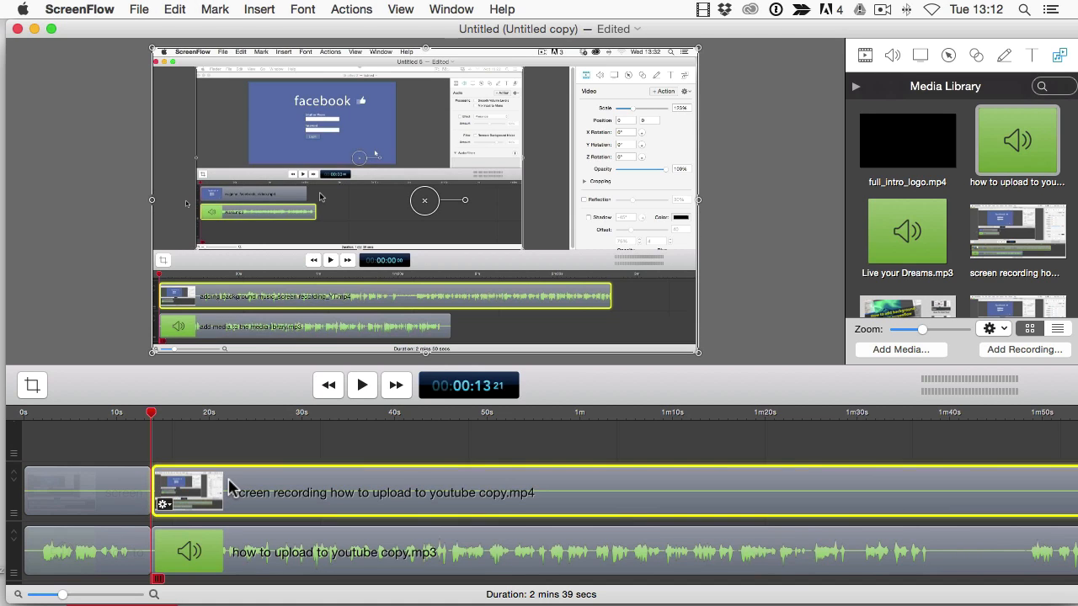
left_click(228, 548, "shift")
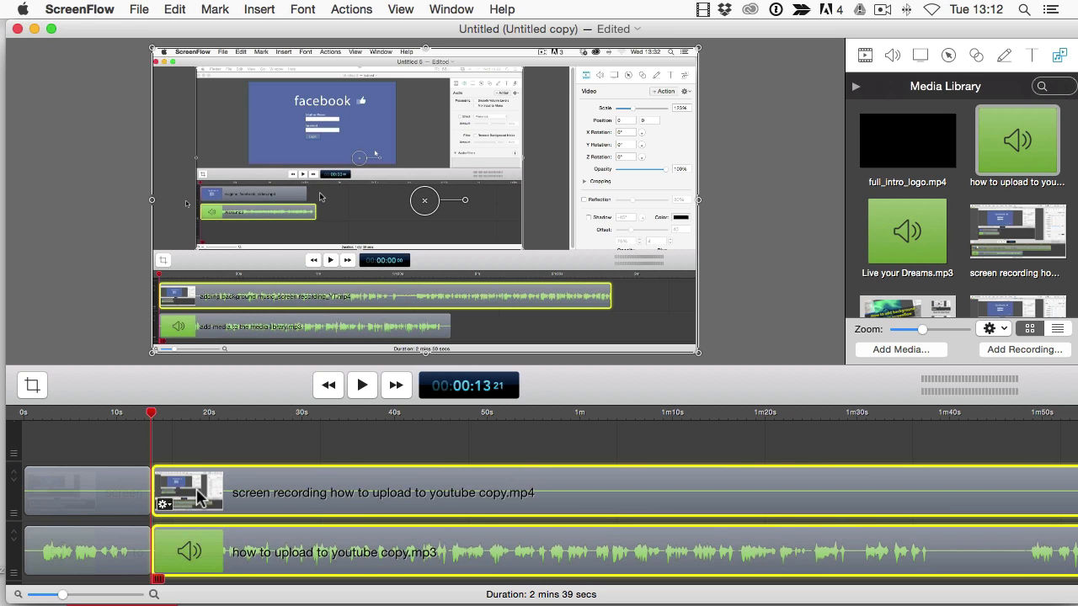
left_click_drag(200, 497, 344, 514)
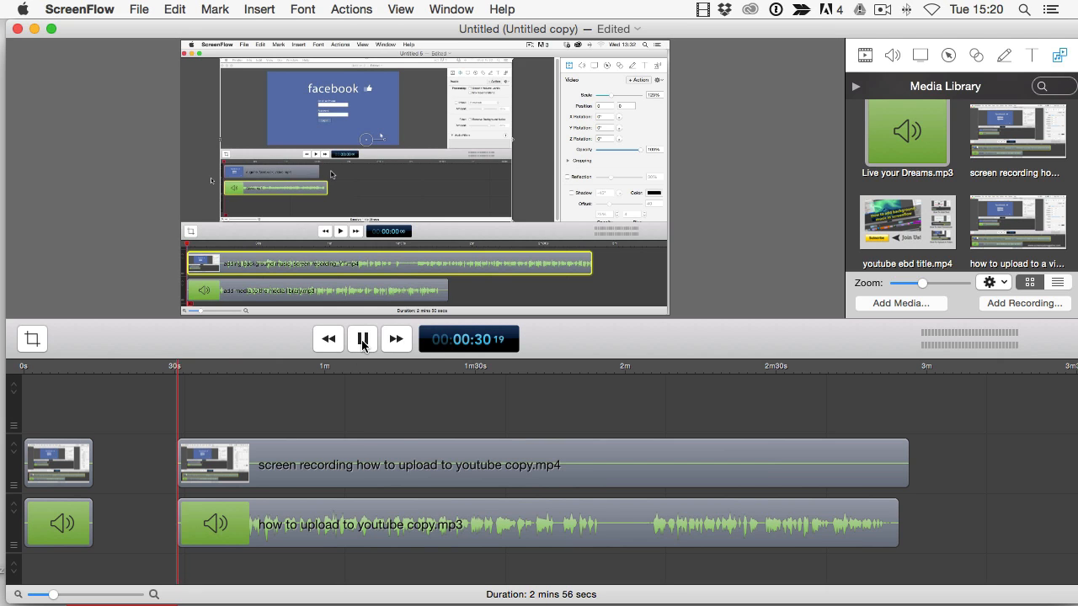
Step: Split the second video and audio pieces at 00:00:32:02 and delete the short sections before the scrubber
left_click(363, 339)
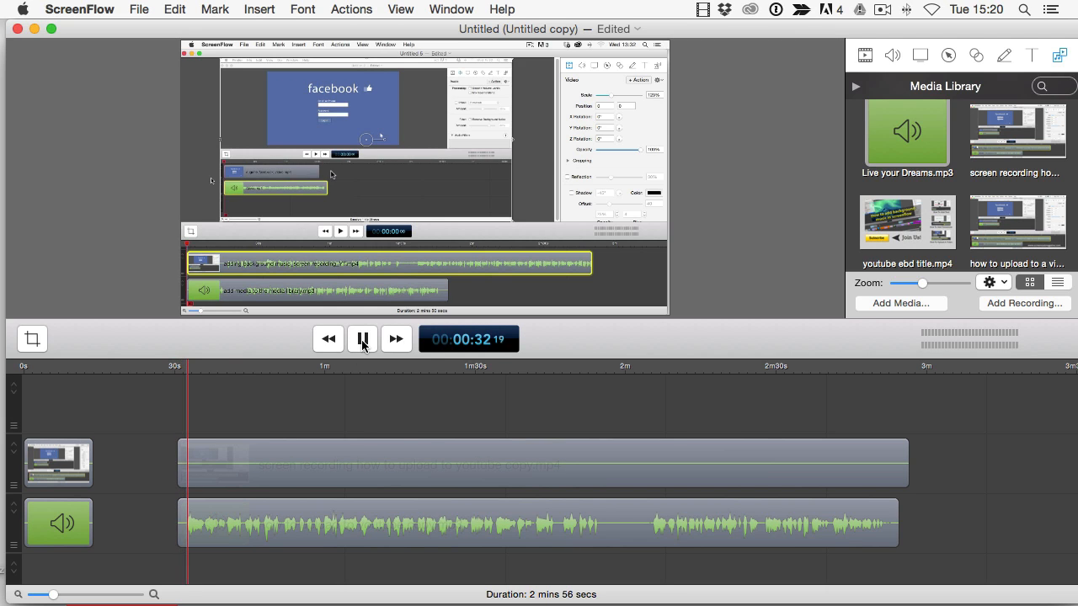
left_click(362, 339)
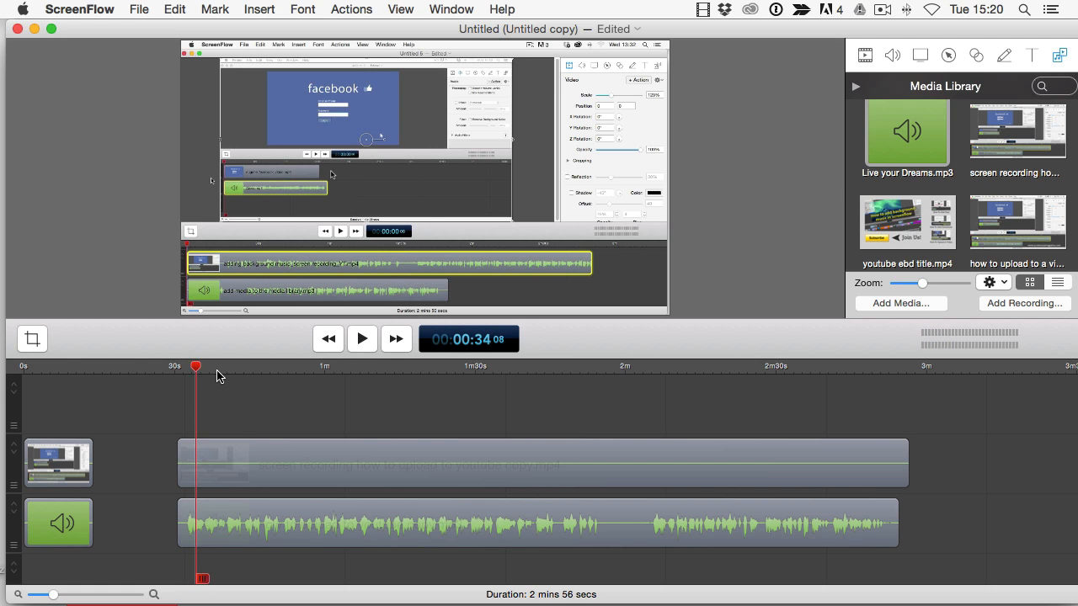
left_click_drag(197, 368, 200, 371)
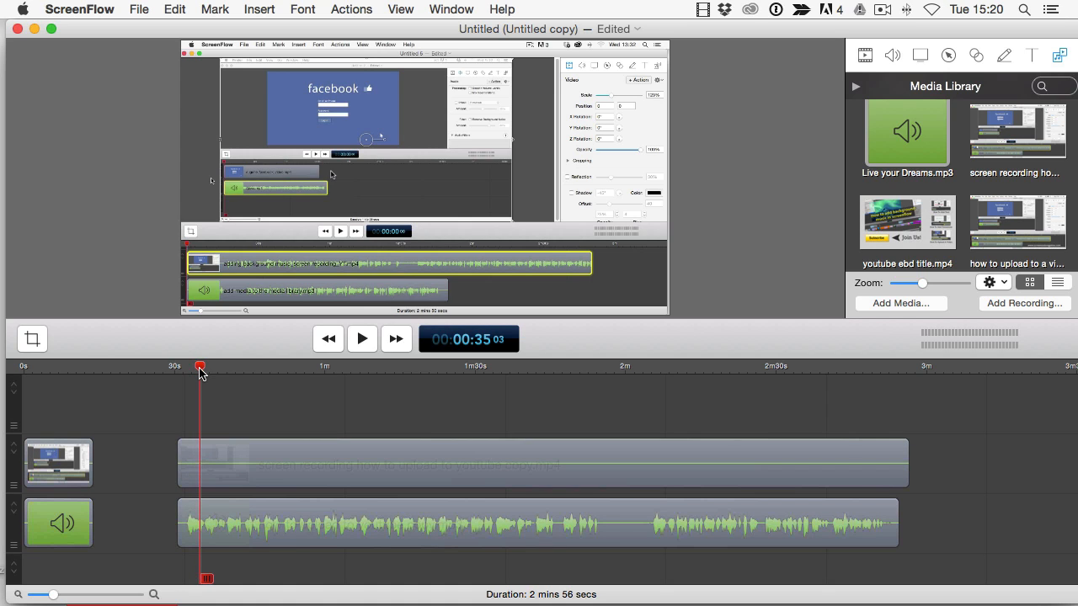
left_click_drag(199, 369, 184, 371)
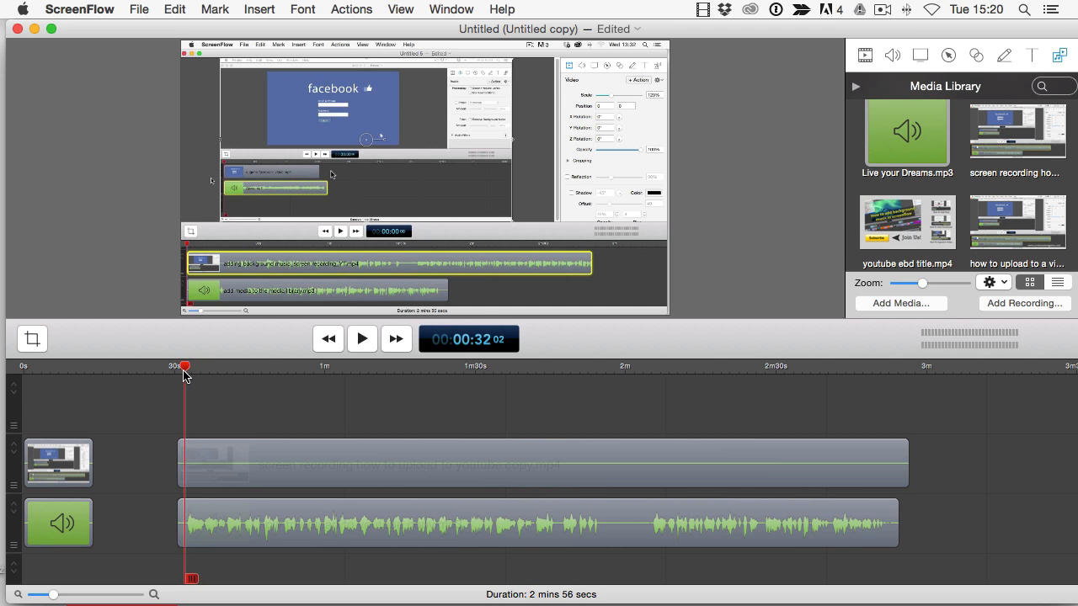
left_click(180, 451)
left_click(181, 523, "shift")
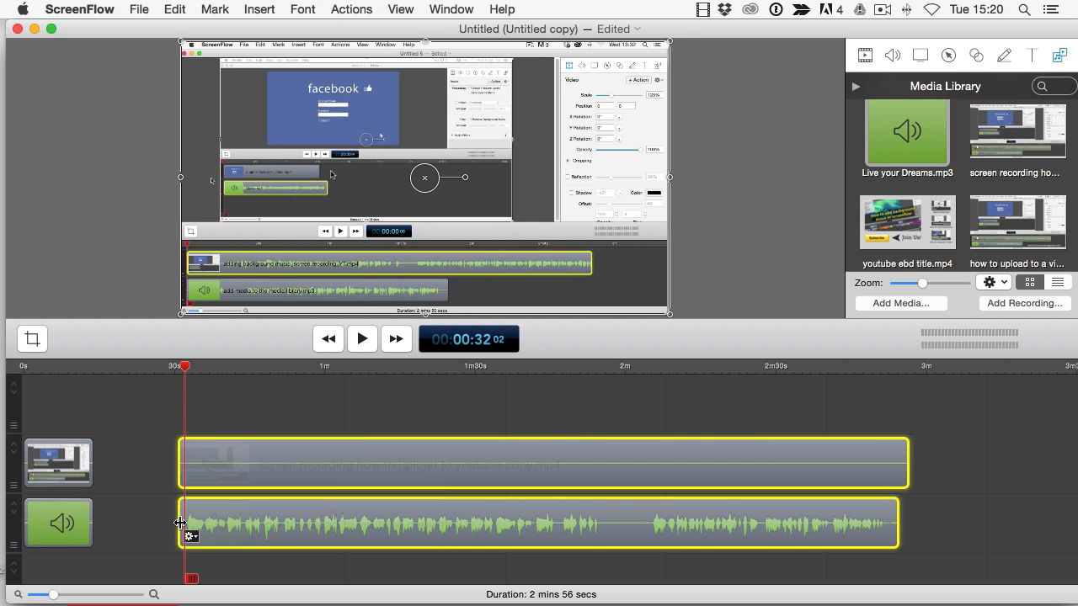
key("t")
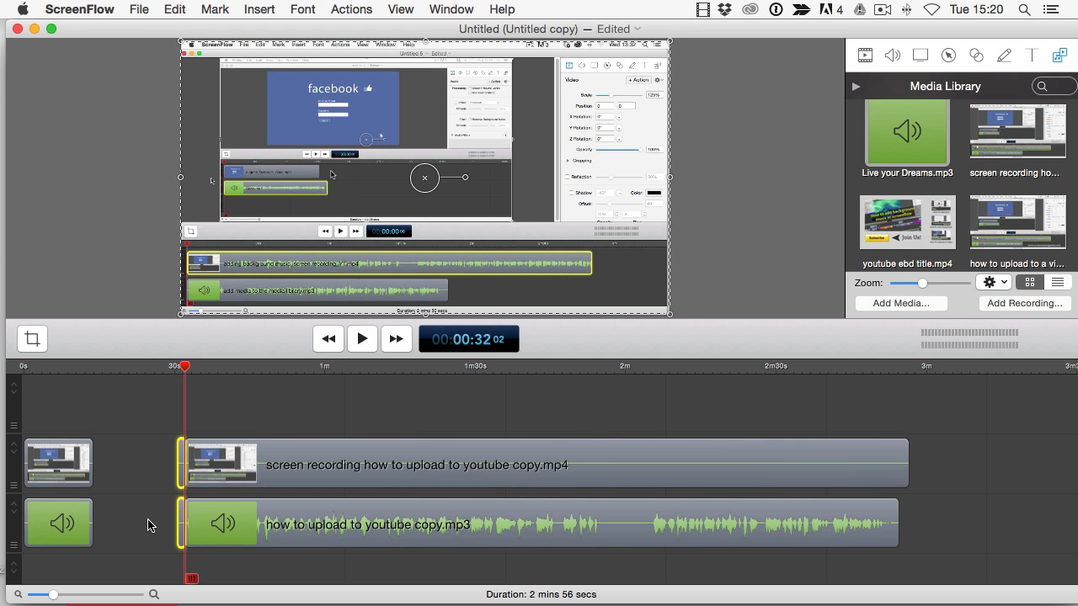
key("Delete")
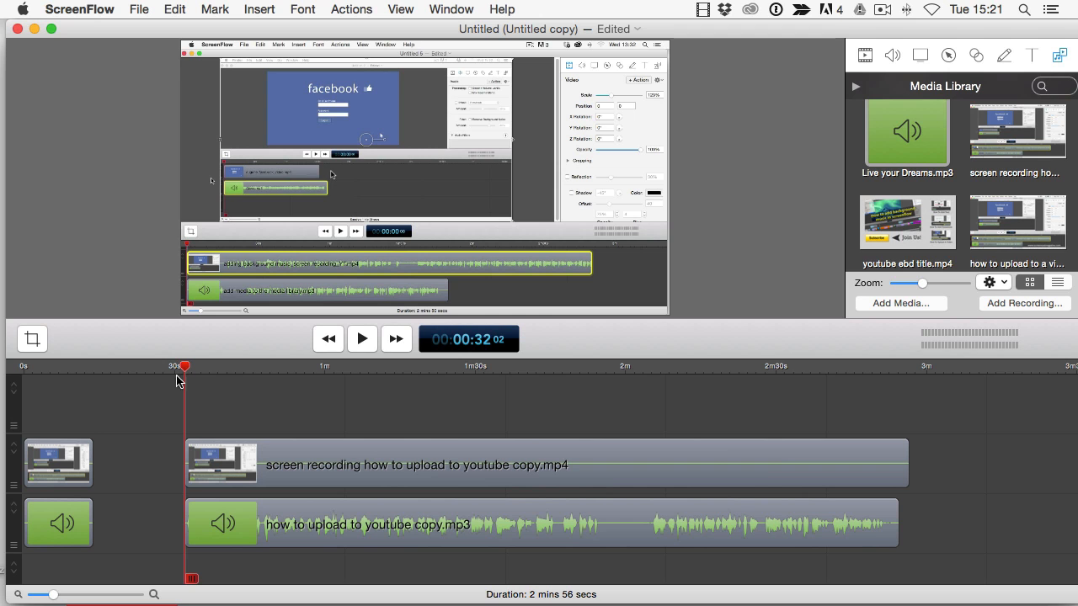
Step: Play the end of the recording, set the scrubber to 00:02:51:29, and split the video and audio clips there
left_click_drag(185, 374, 876, 419)
key("space")
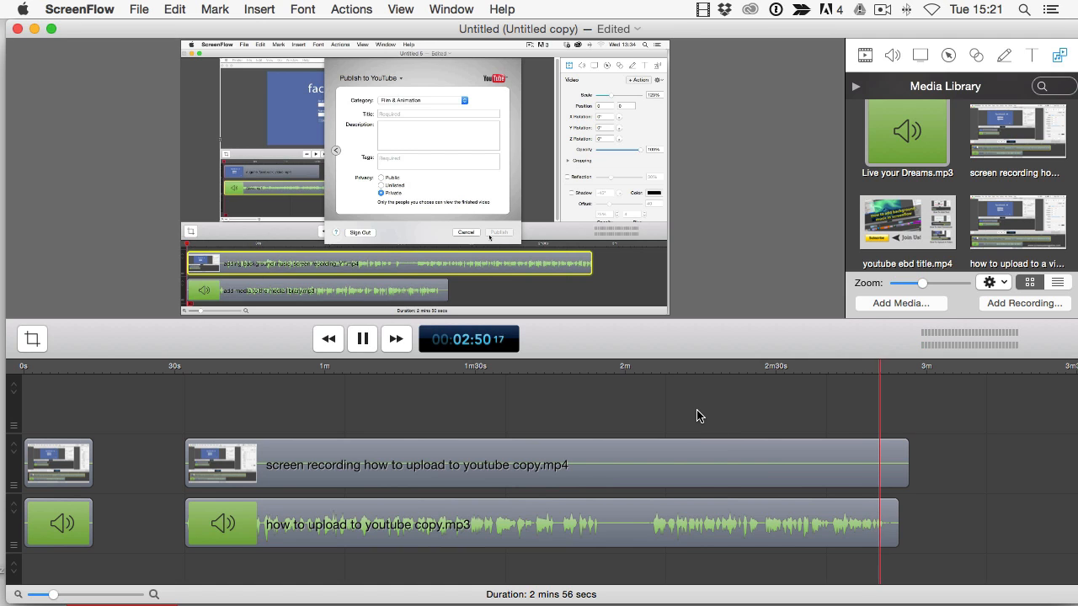
key("space")
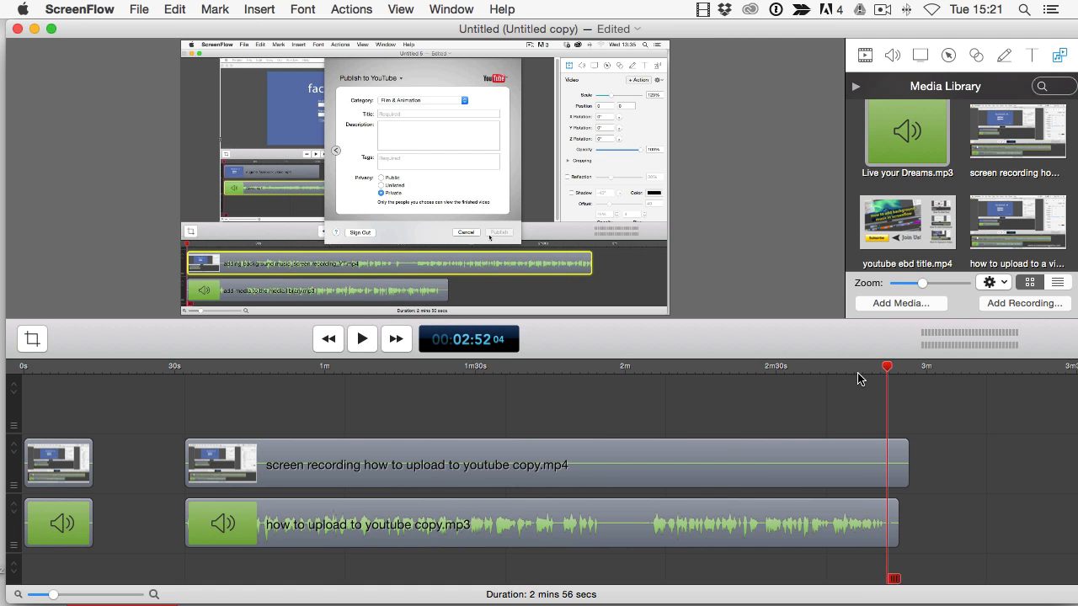
left_click_drag(886, 372, 886, 372)
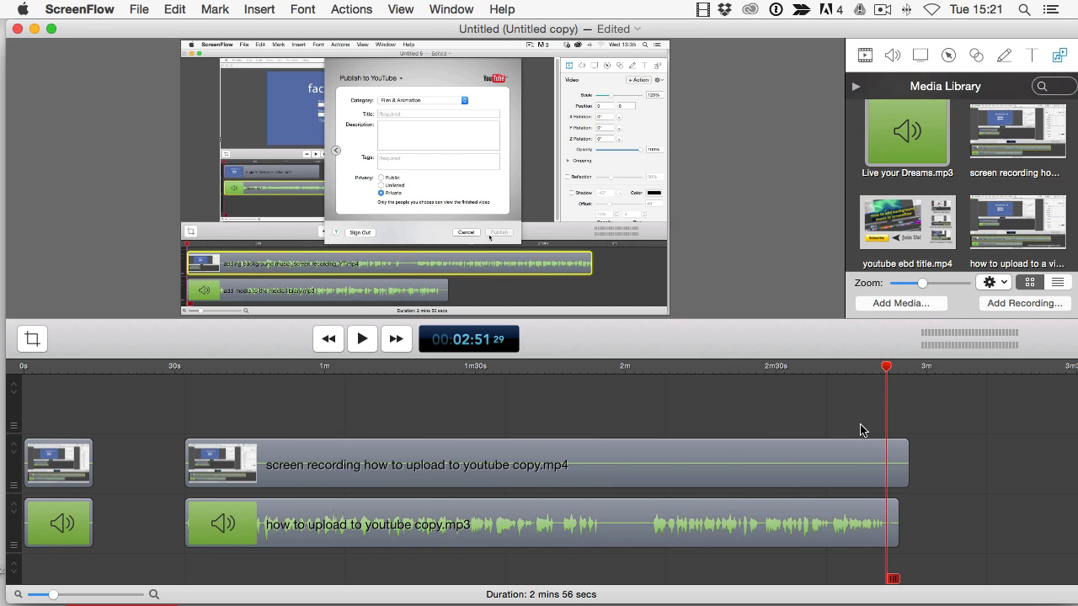
left_click(902, 461)
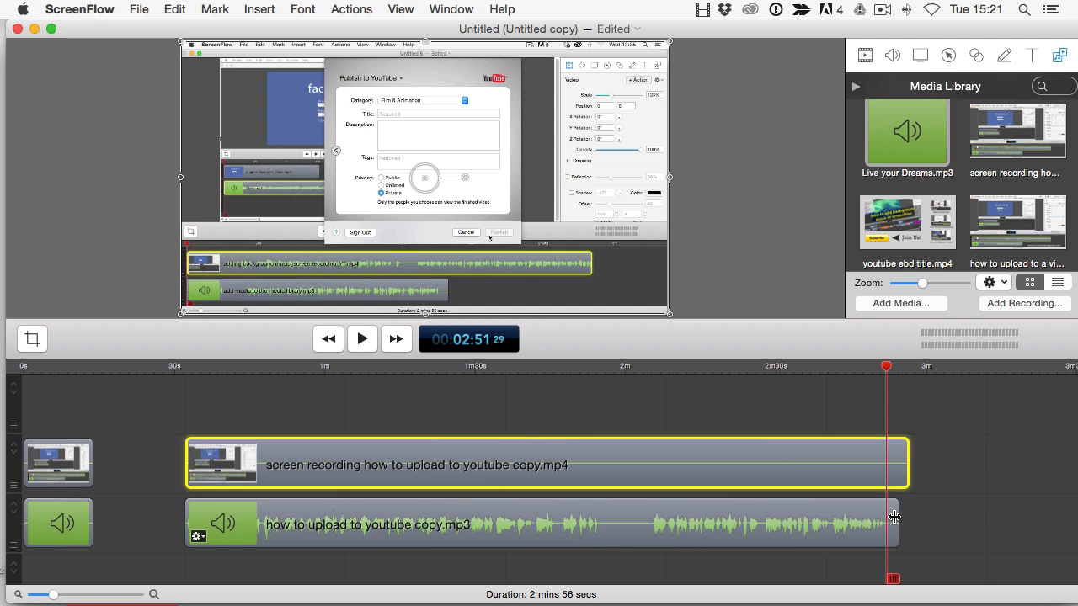
left_click(894, 517, "shift")
key("t")
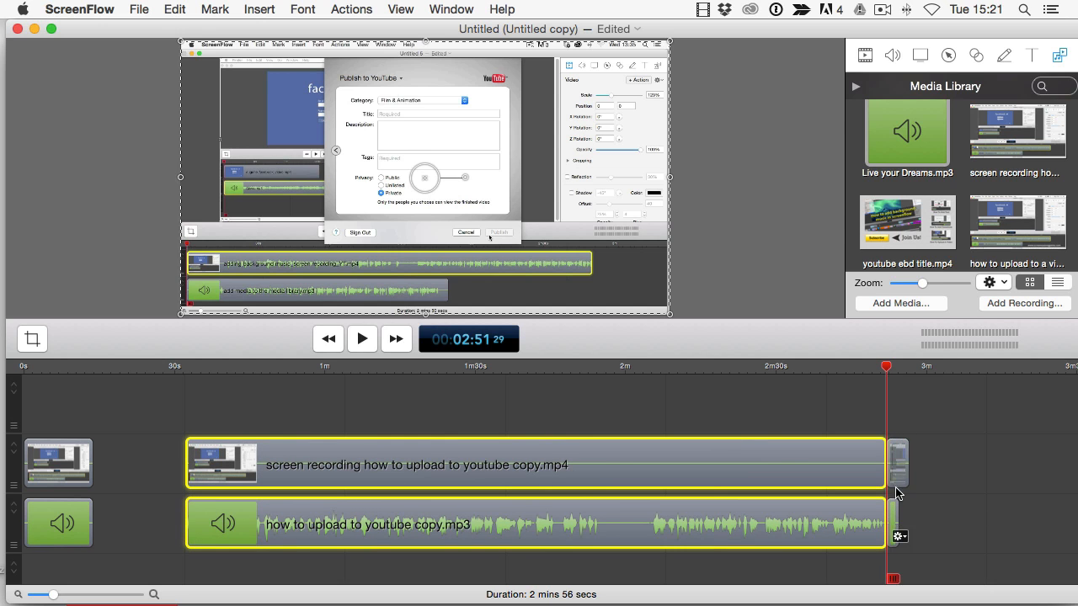
Step: Delete the short leftover video and audio pieces at the end of the timeline
left_click(899, 461)
key("Delete")
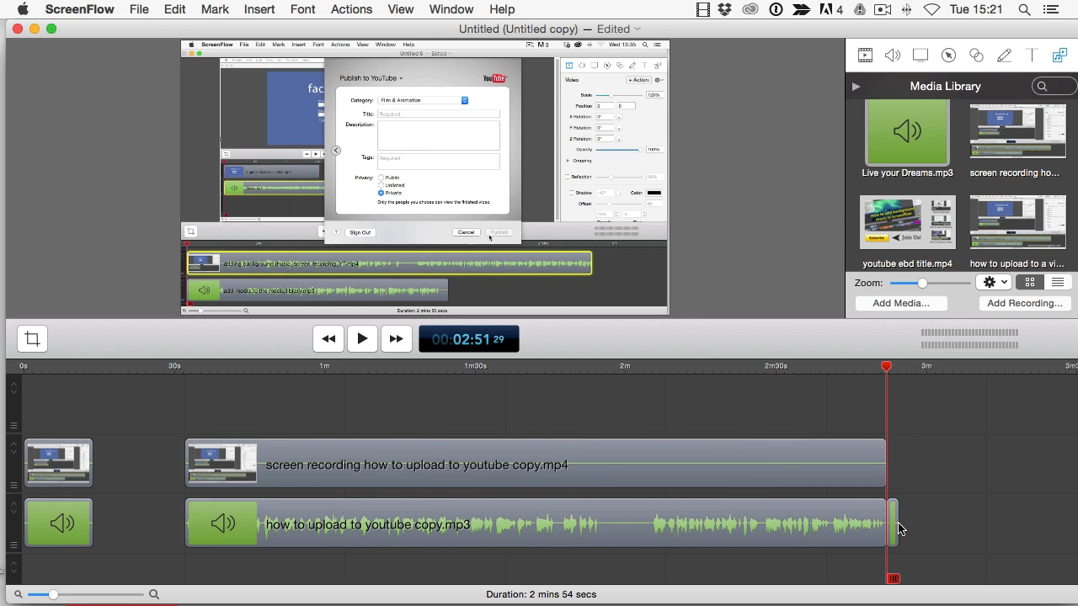
left_click(895, 523)
key("Delete")
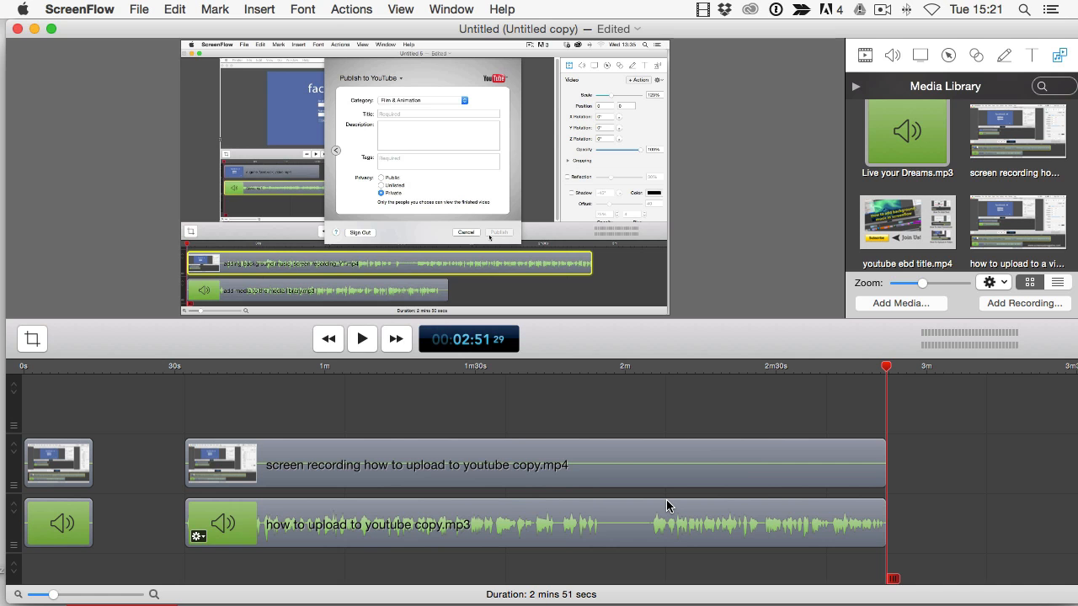
Step: Scrub back to about 00:02:02 and return the scrubber to the start of the timeline
left_click_drag(886, 367, 638, 392)
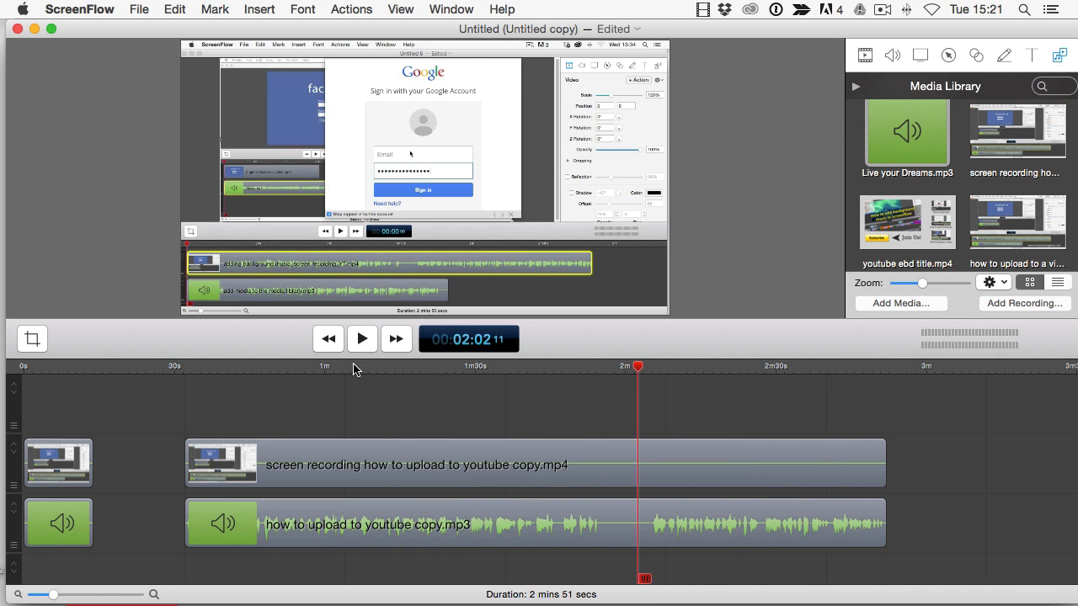
left_click(328, 340)
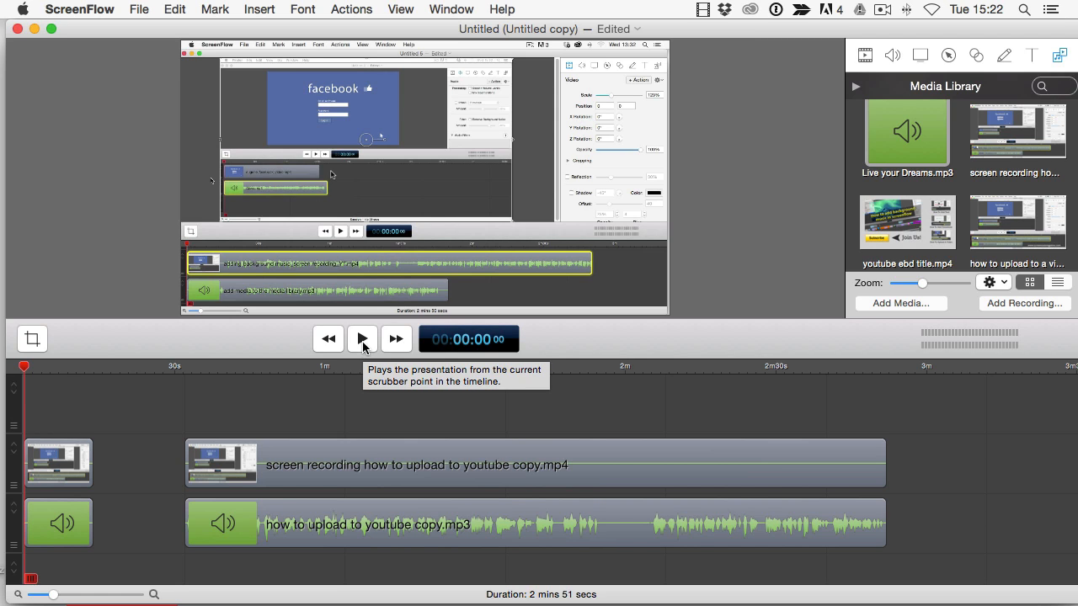
Step: Play the opening, split the first video and audio clips at 00:00:01:20, and delete the short pieces before the scrubber
left_click(363, 340)
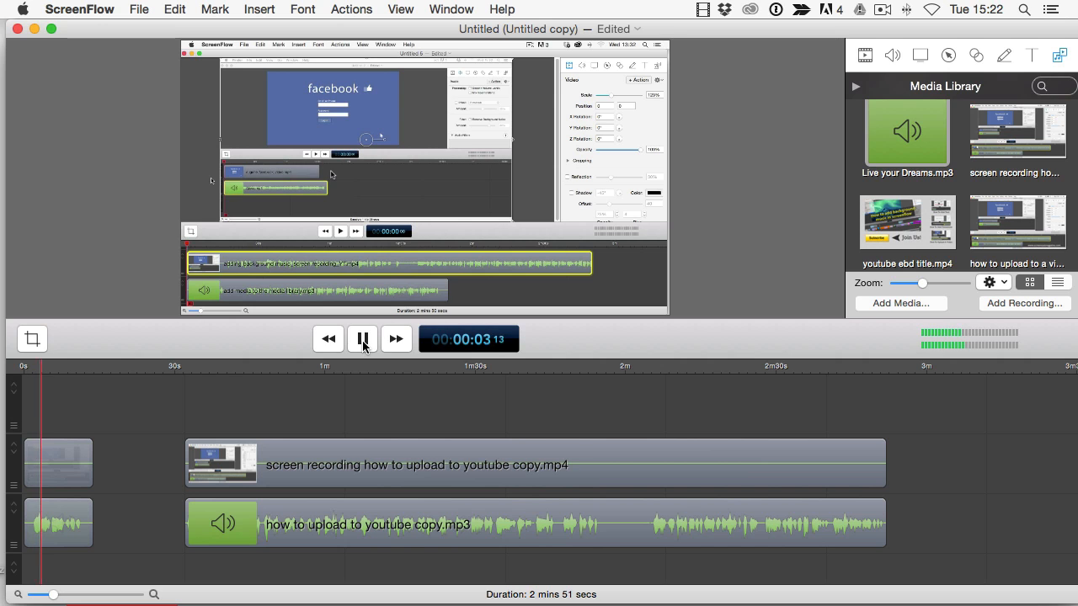
left_click(363, 340)
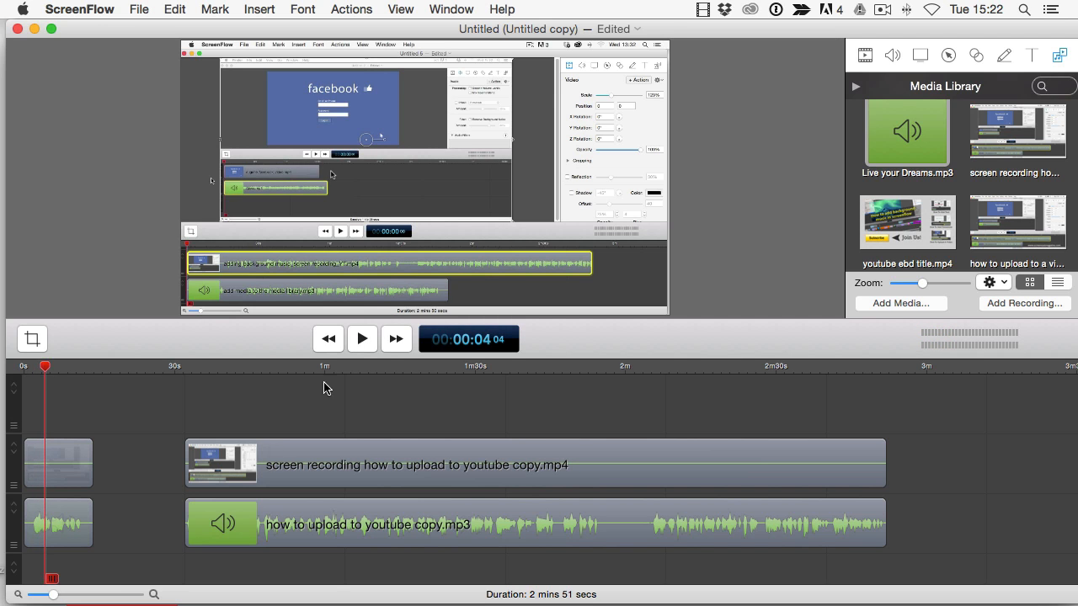
left_click_drag(53, 597, 61, 596)
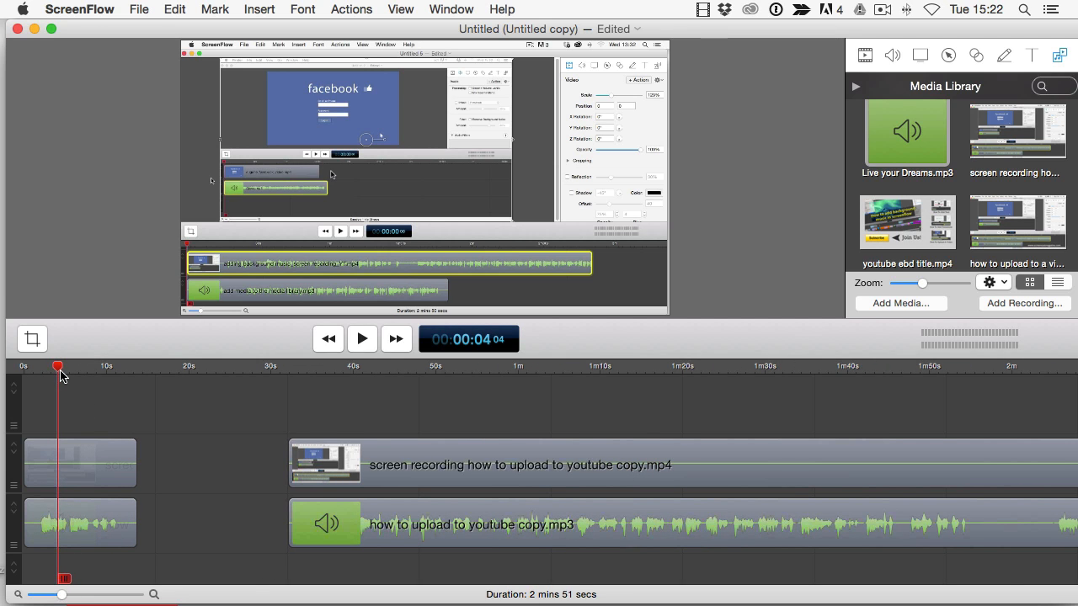
left_click_drag(60, 370, 37, 370)
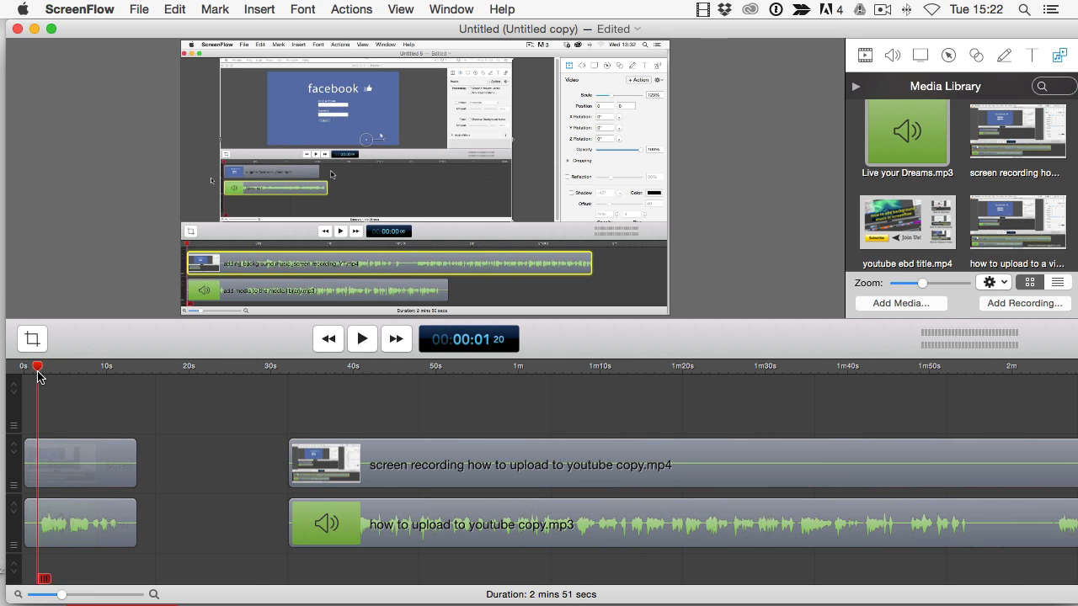
left_click(33, 459)
left_click(33, 520, "shift")
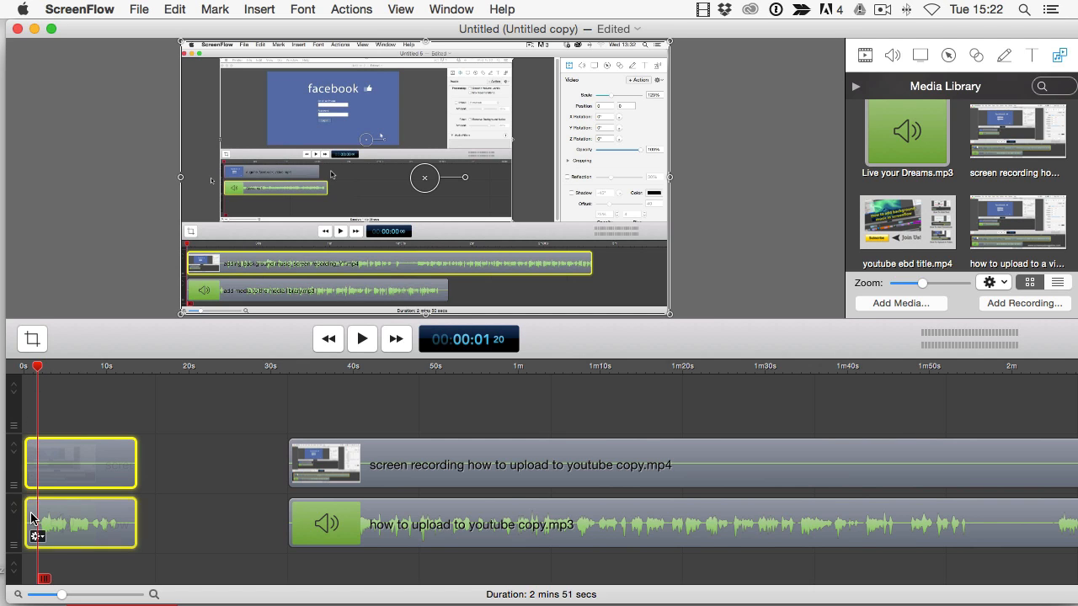
left_click(33, 520)
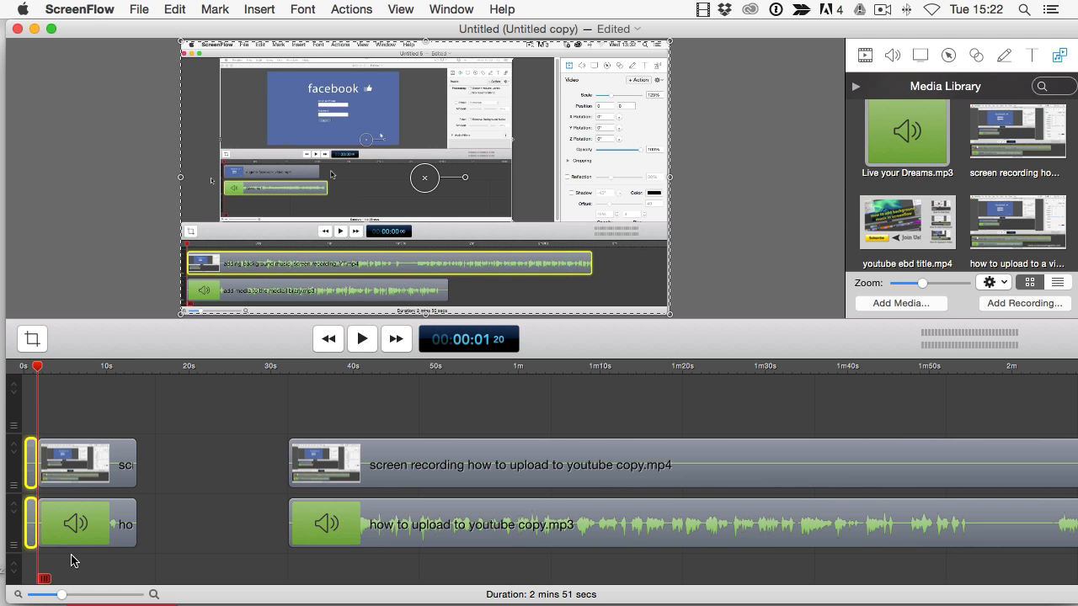
Step: Move the remaining first video and audio pieces to the start of the timeline and play them from the beginning
left_click(55, 477)
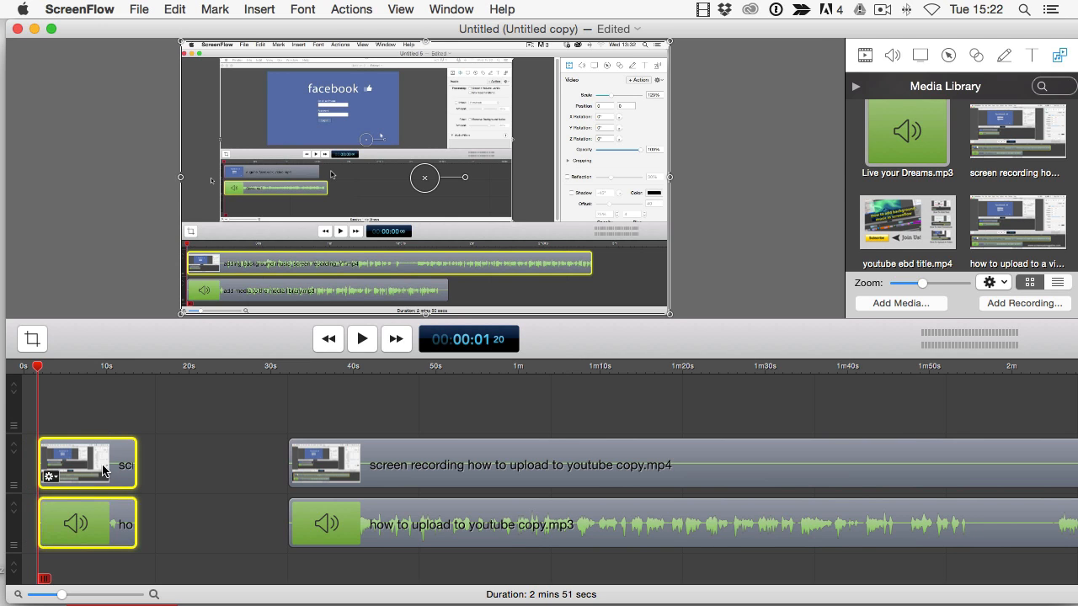
left_click_drag(104, 472, 78, 468)
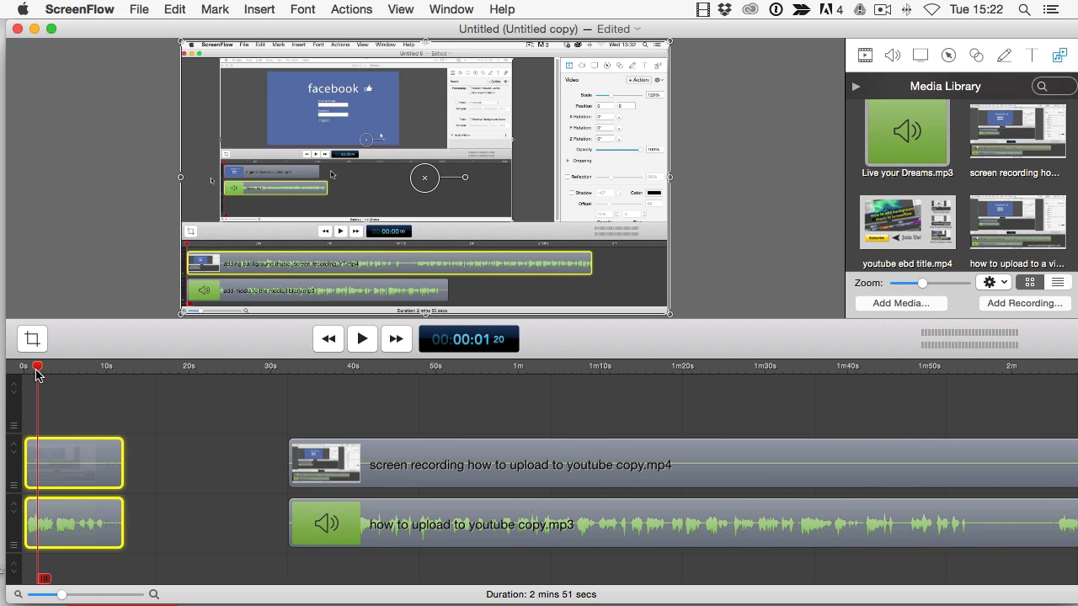
left_click_drag(36, 369, 23, 370)
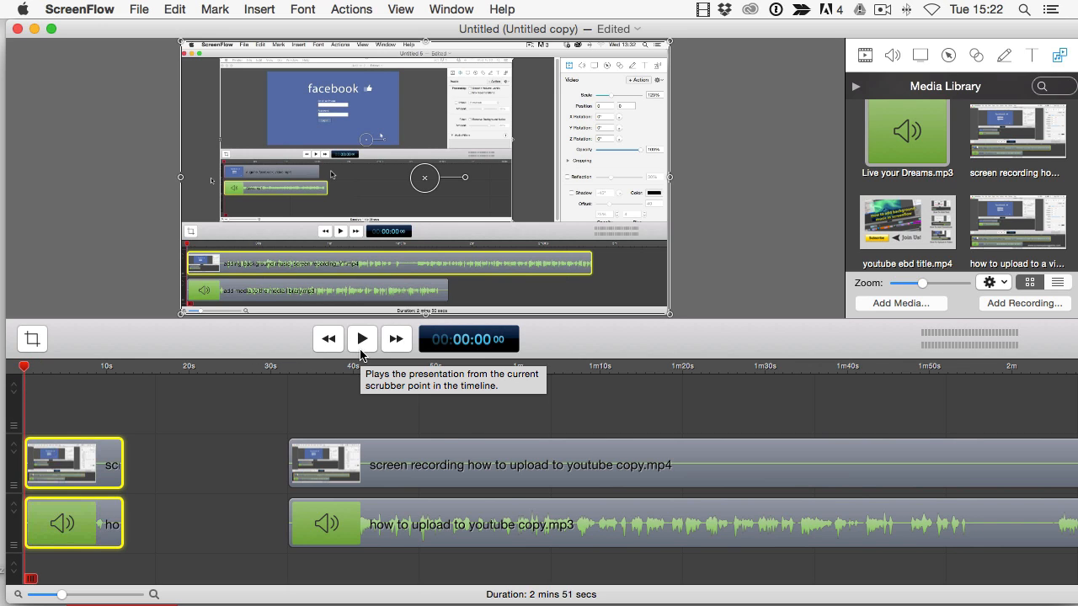
left_click(362, 340)
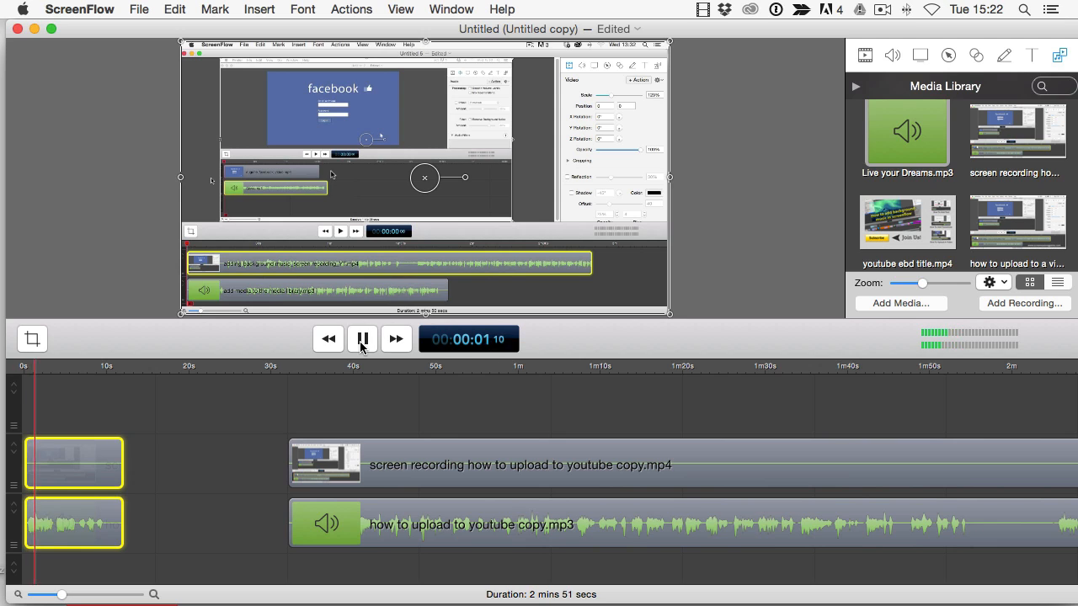
left_click(362, 339)
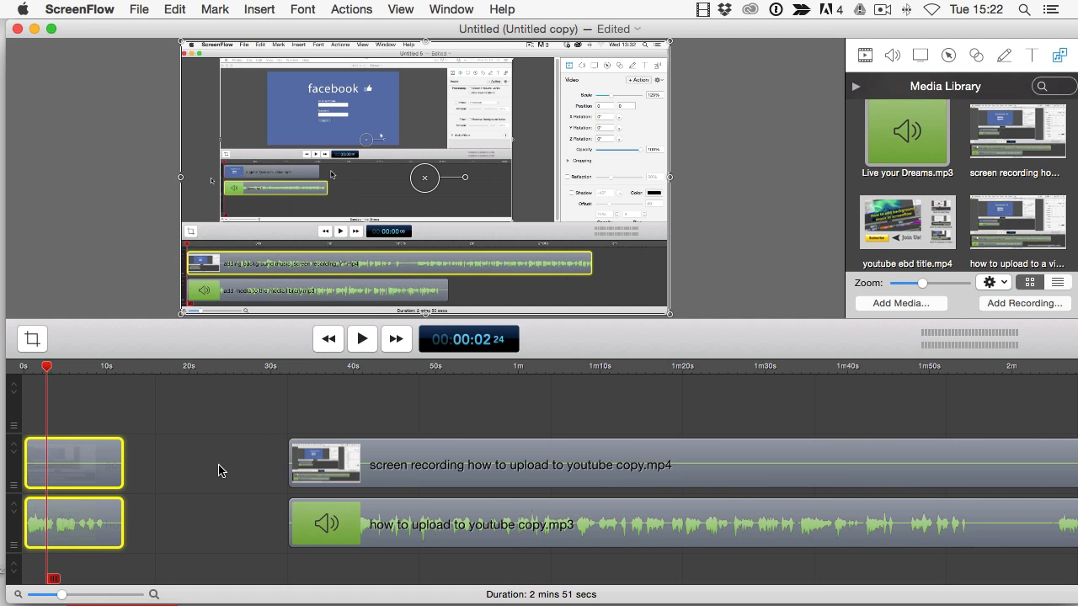
left_click(221, 419)
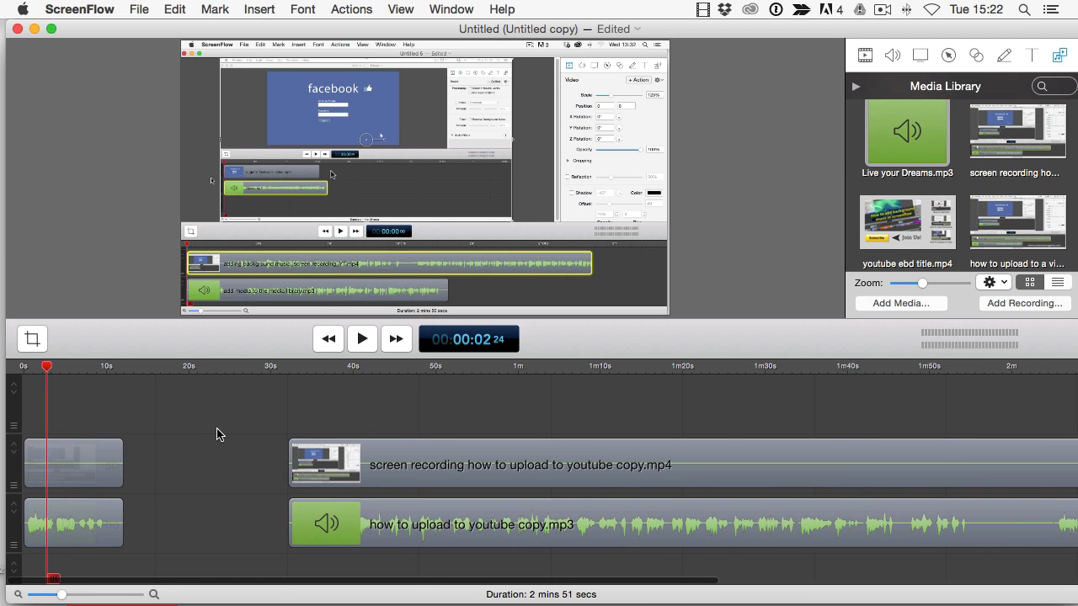
Step: Add full_intro_logo.mp4 from the media library to the empty track above the video, starting at about 19 seconds
scroll(861, 181, "up", 3)
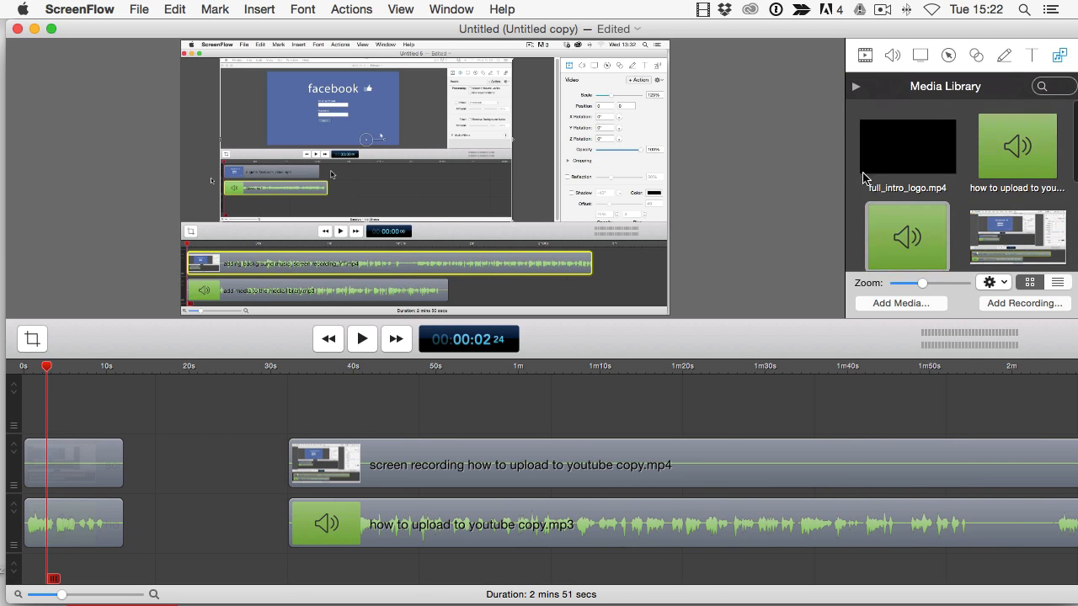
left_click(881, 160)
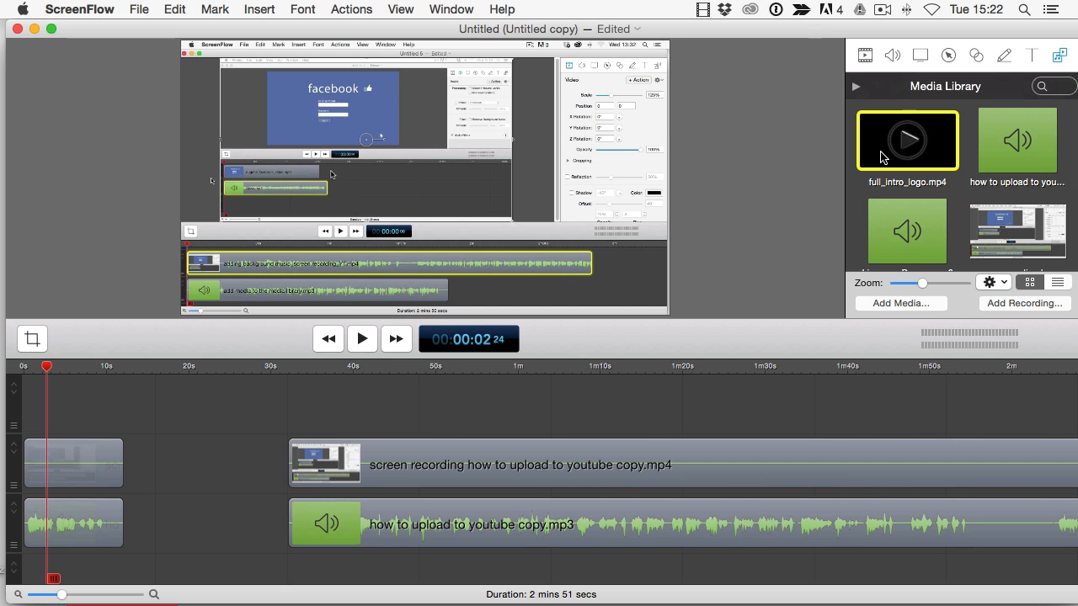
left_click_drag(879, 158, 186, 413)
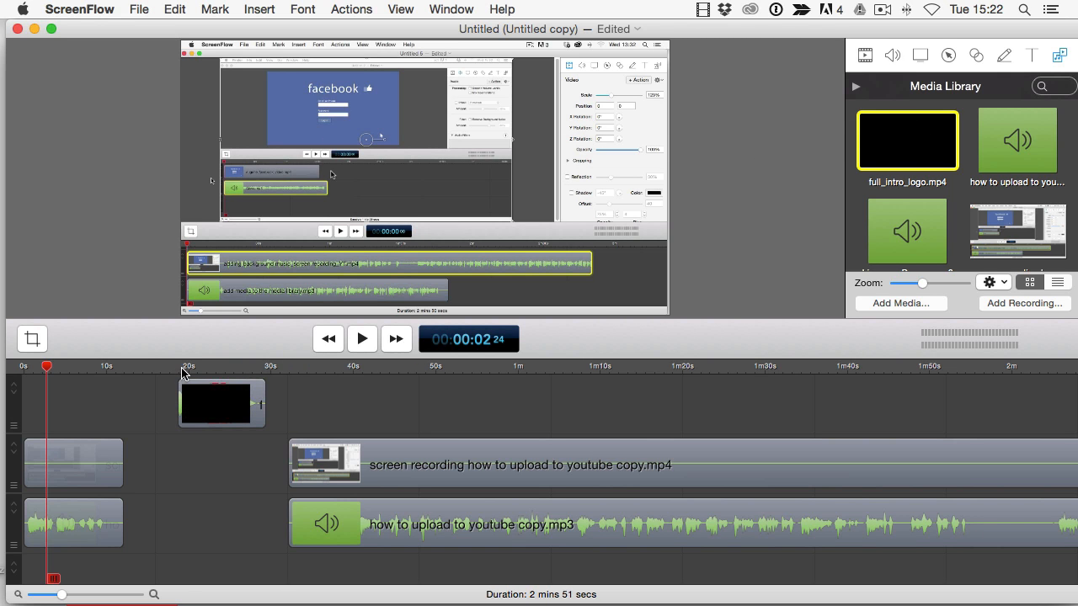
Step: Scrub through the intro logo clip from its start and play the rest of it
left_click(180, 368)
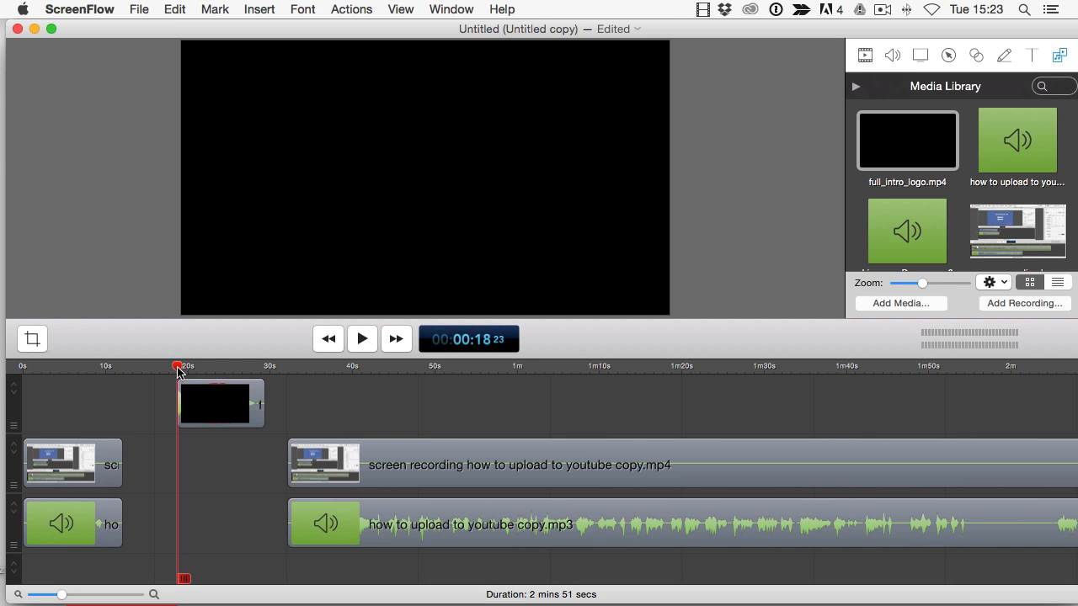
left_click_drag(177, 372, 228, 368)
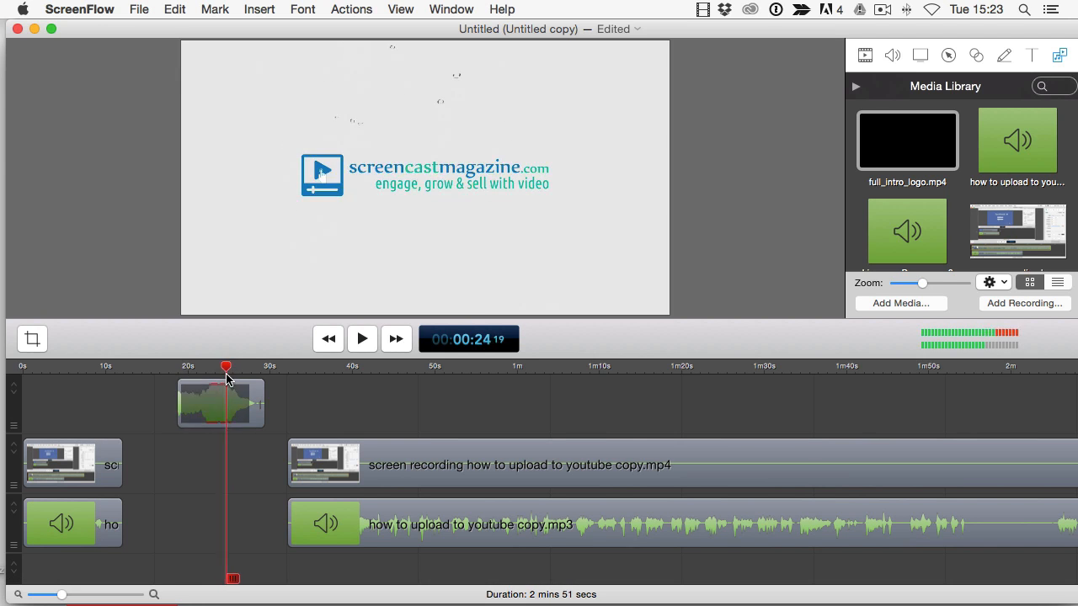
key("space")
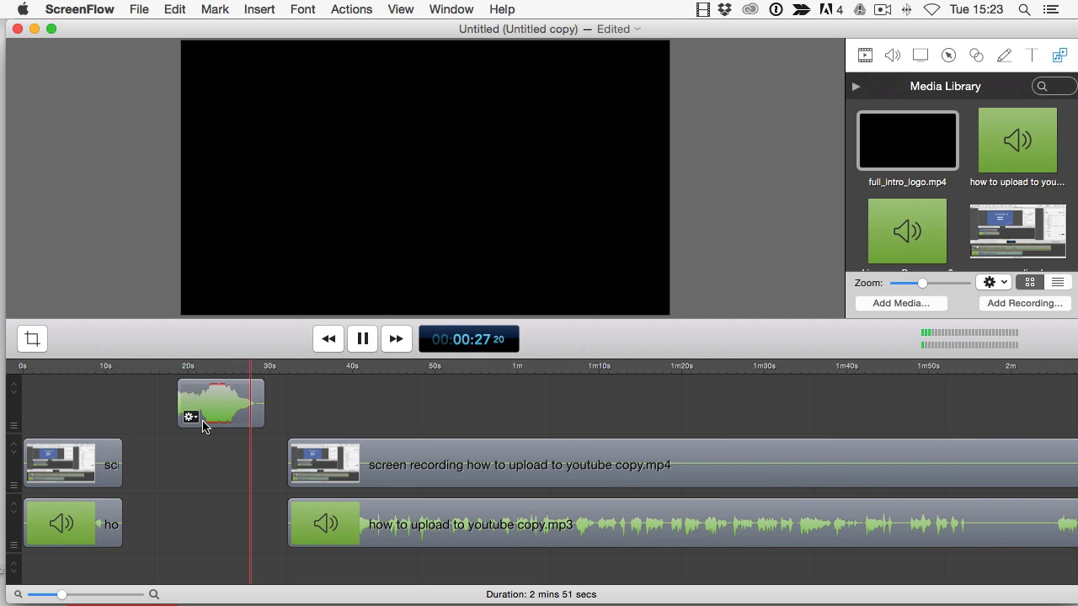
Step: Set the scrubber to 00:00:26:22 and trim the end of the intro logo clip back to it
left_click(249, 369)
left_click_drag(249, 371, 243, 375)
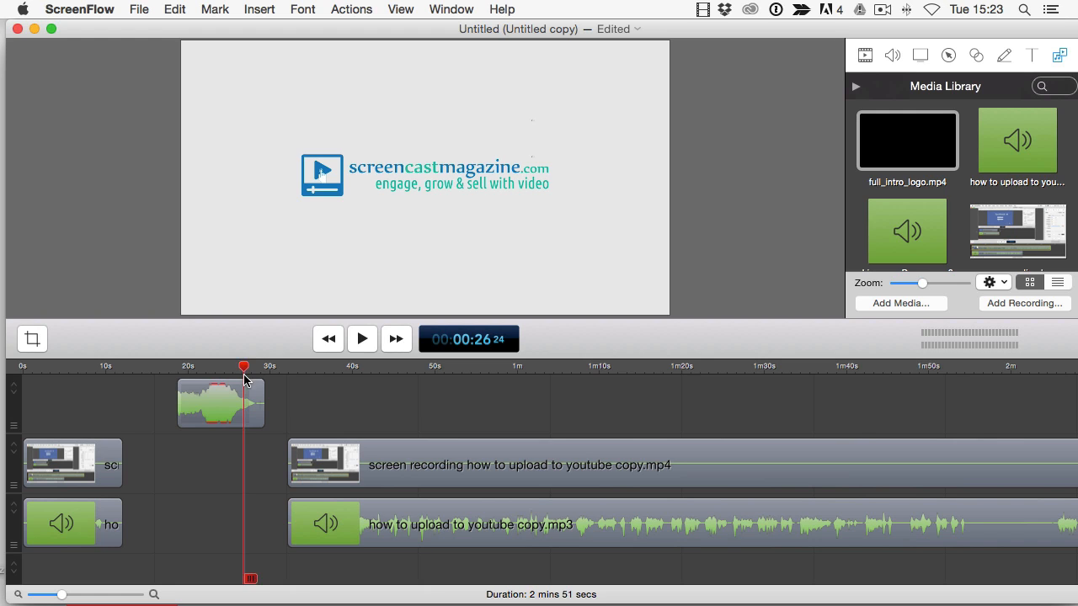
left_click_drag(245, 371, 243, 376)
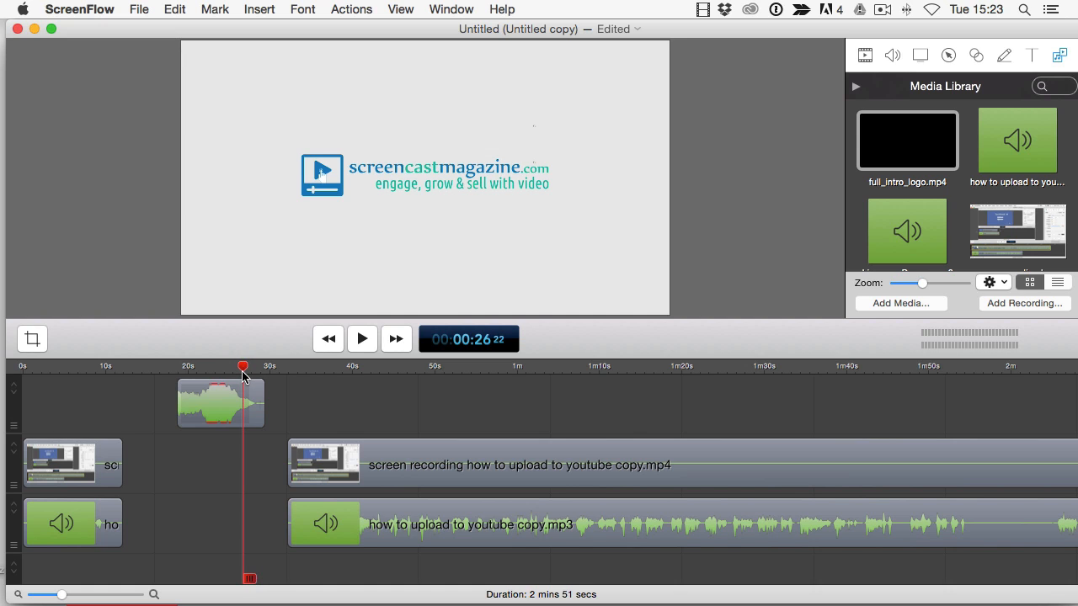
left_click(226, 421)
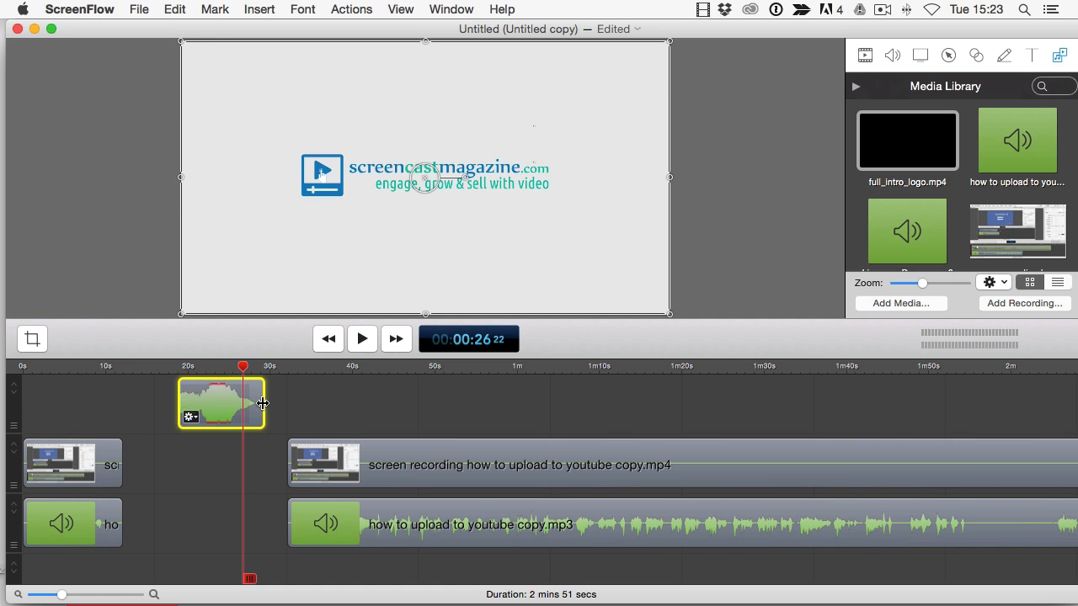
left_click_drag(263, 403, 242, 403)
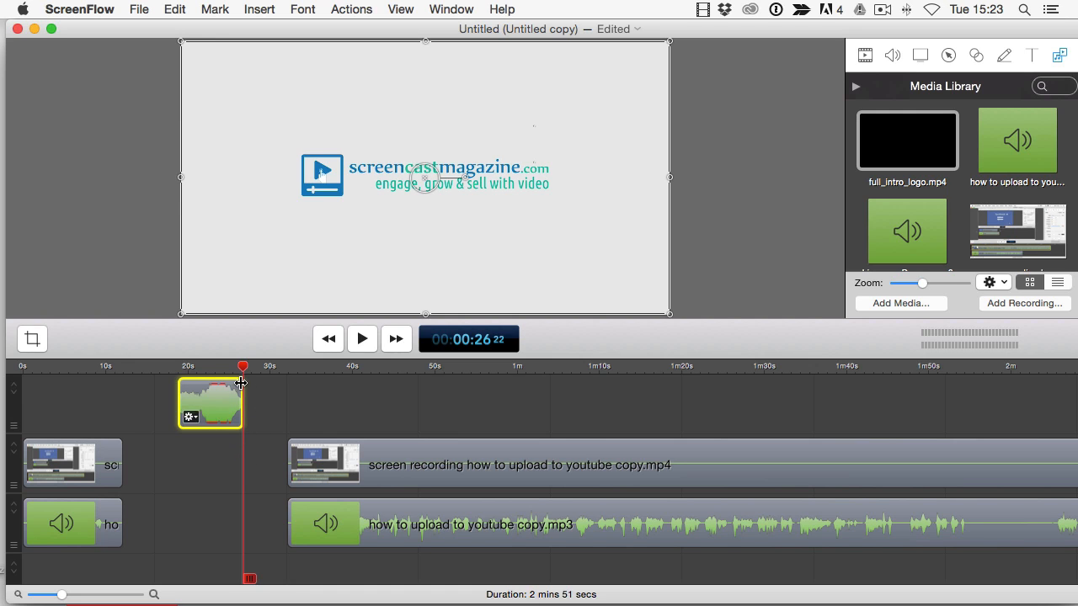
Step: Play the last seconds of the trimmed logo clip to check its ending, and deselect the clip
left_click_drag(242, 368, 224, 369)
key("space")
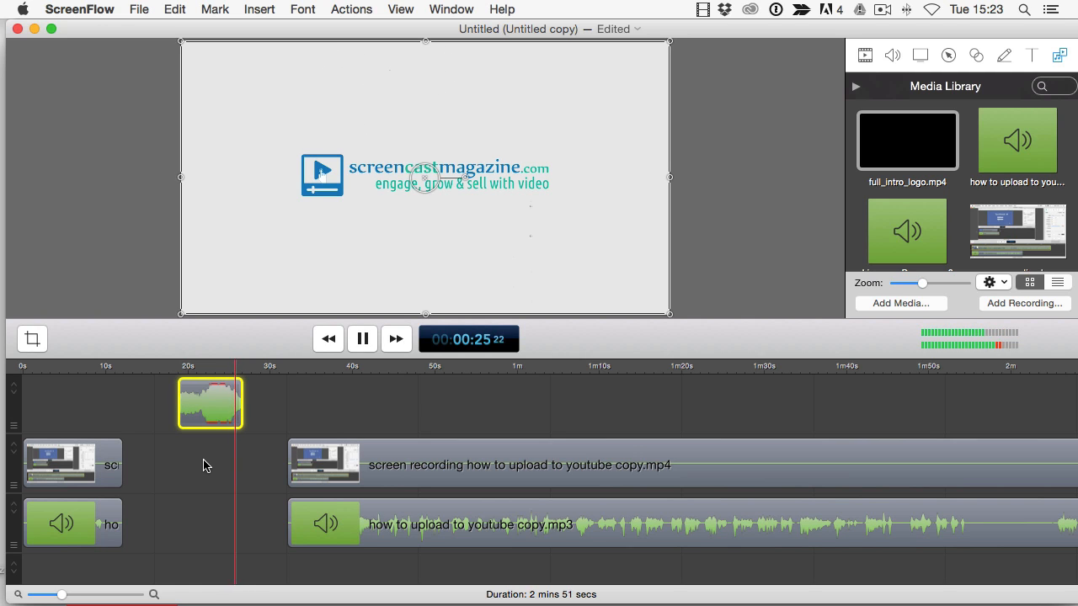
key("space")
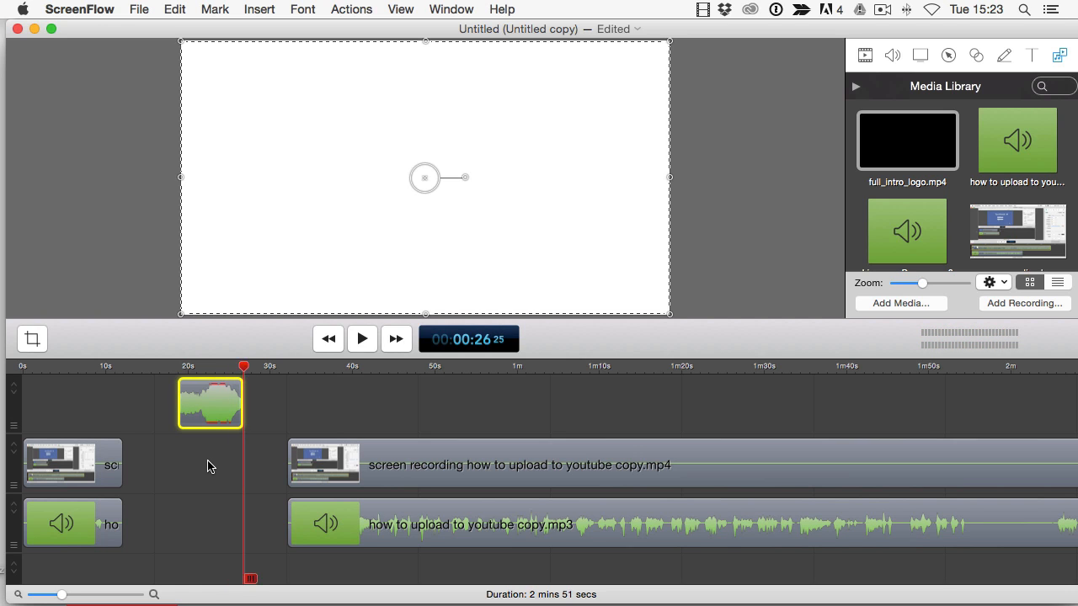
left_click(210, 467)
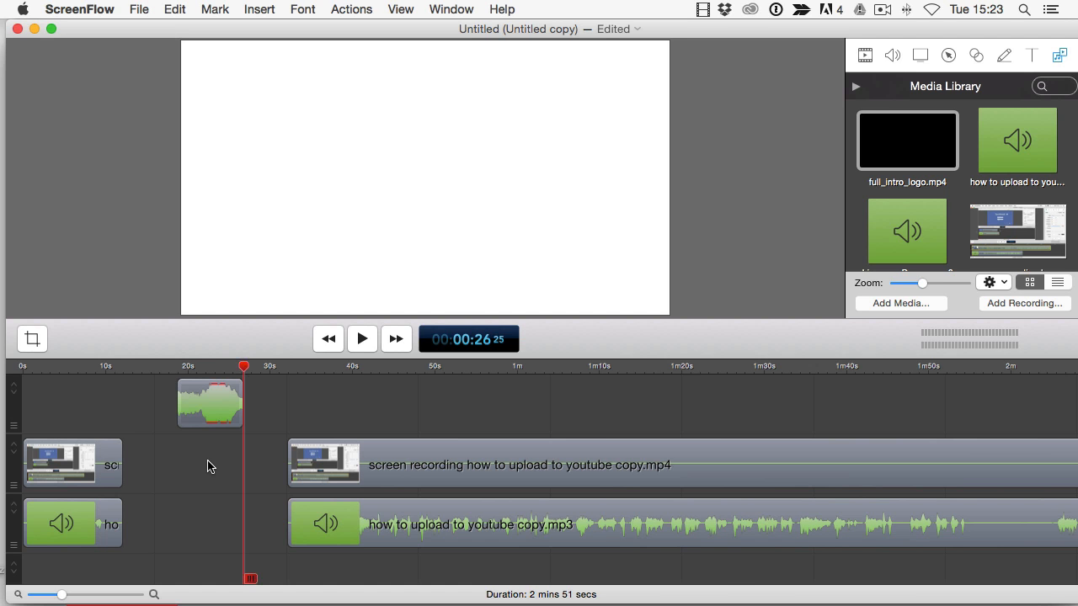
Step: Move the logo clip down onto the video track, overlapping the end of the first video piece to create a transition
scroll(209, 467, "right", 3)
scroll(209, 467, "left", 3)
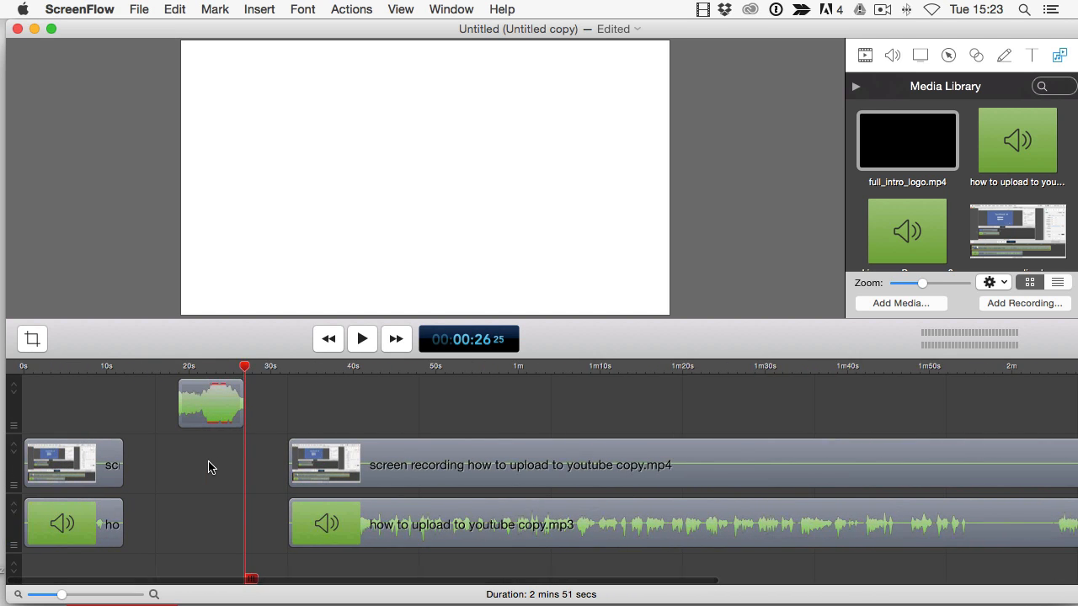
left_click(211, 413)
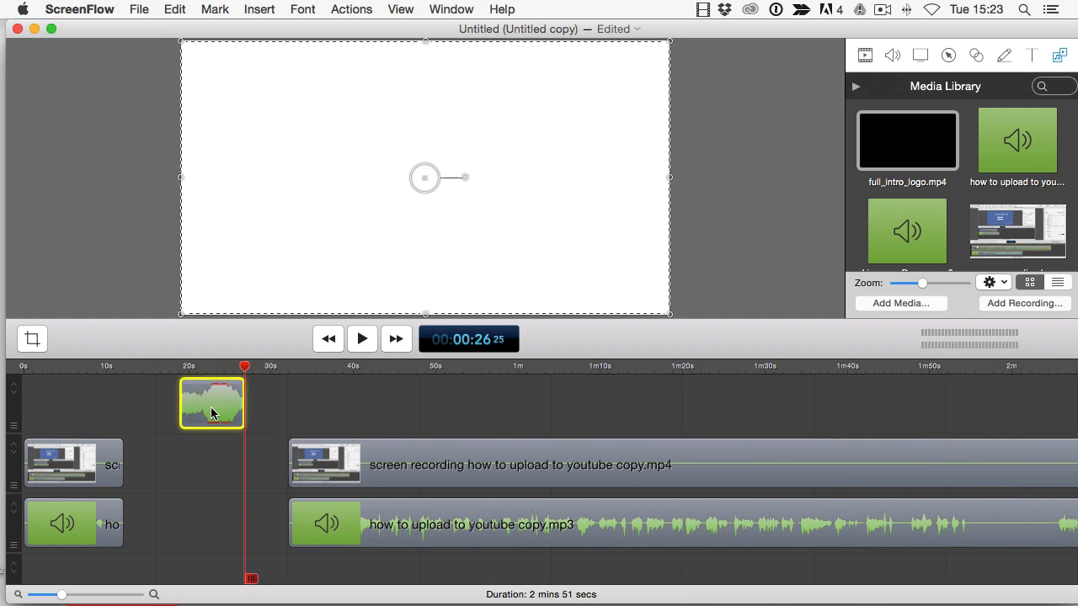
left_click_drag(210, 411, 148, 470)
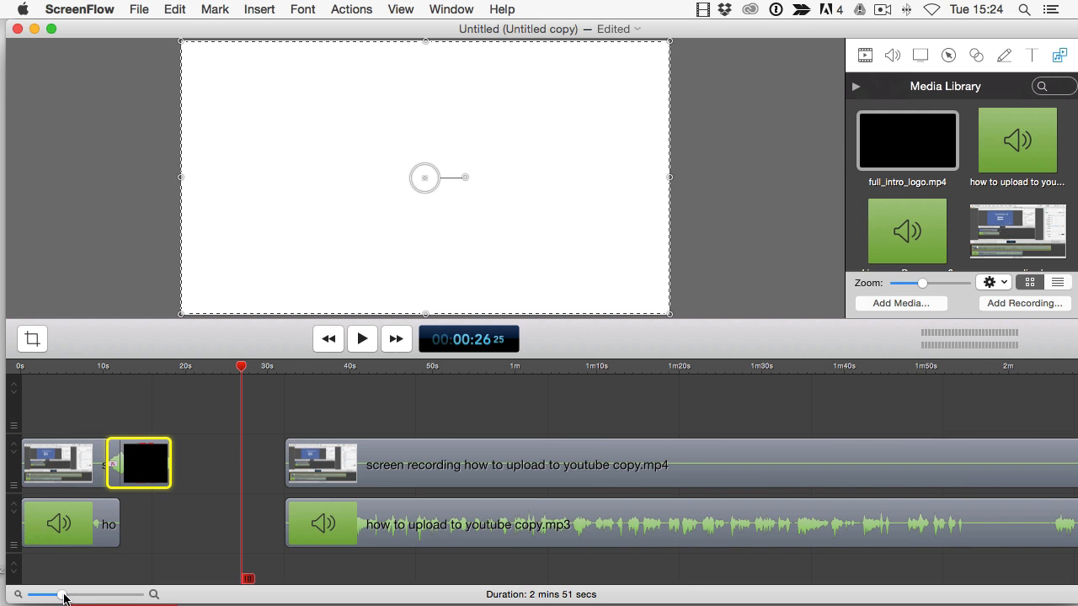
Step: Play the transition between the first video piece and the logo clip, starting from about 00:00:09:10
left_click_drag(64, 597, 79, 595)
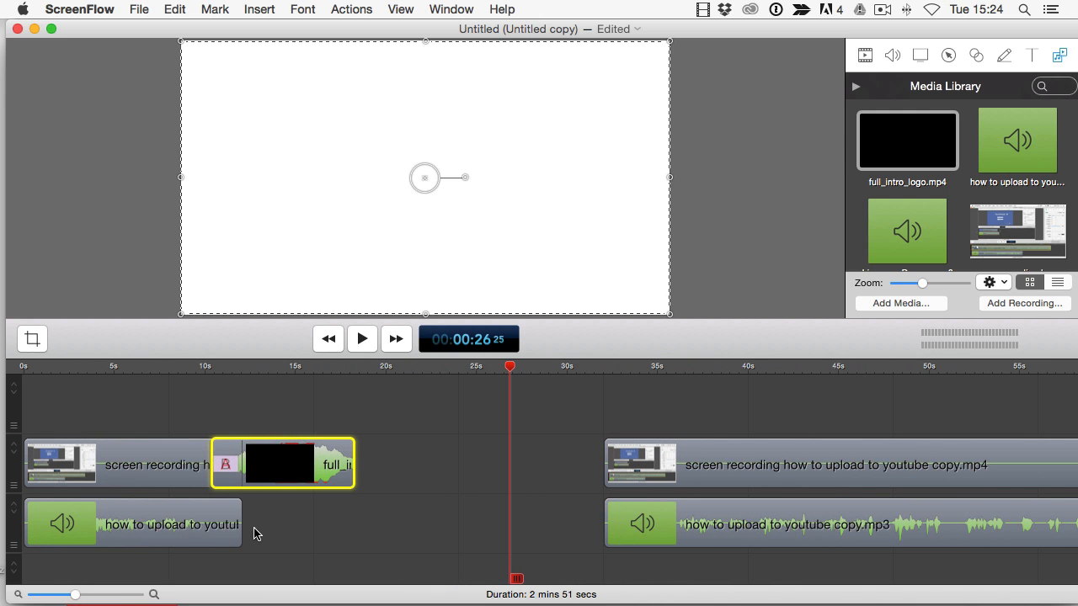
left_click(194, 369)
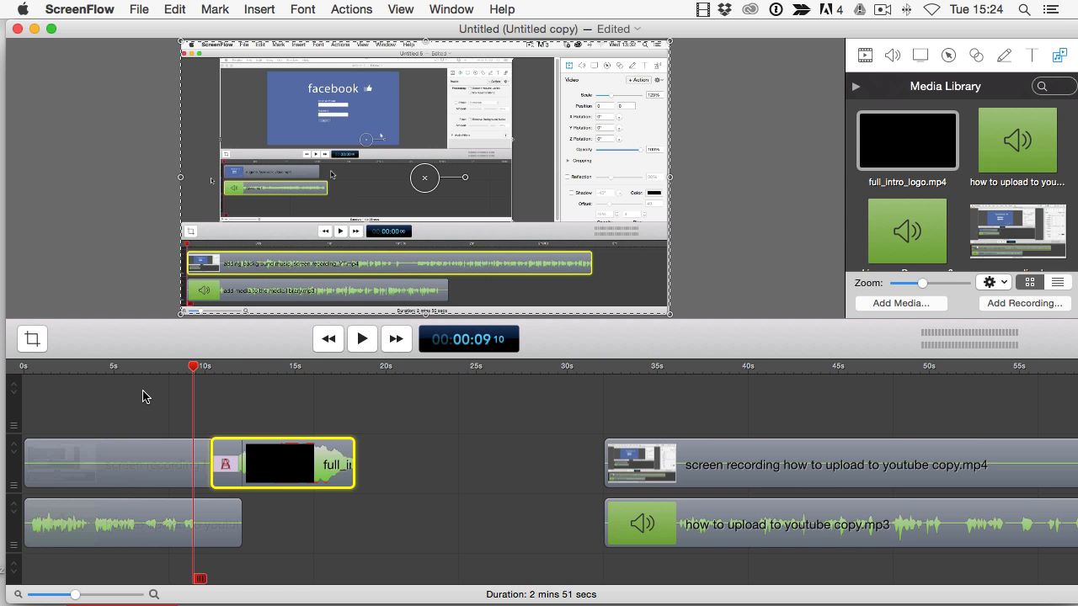
key("space")
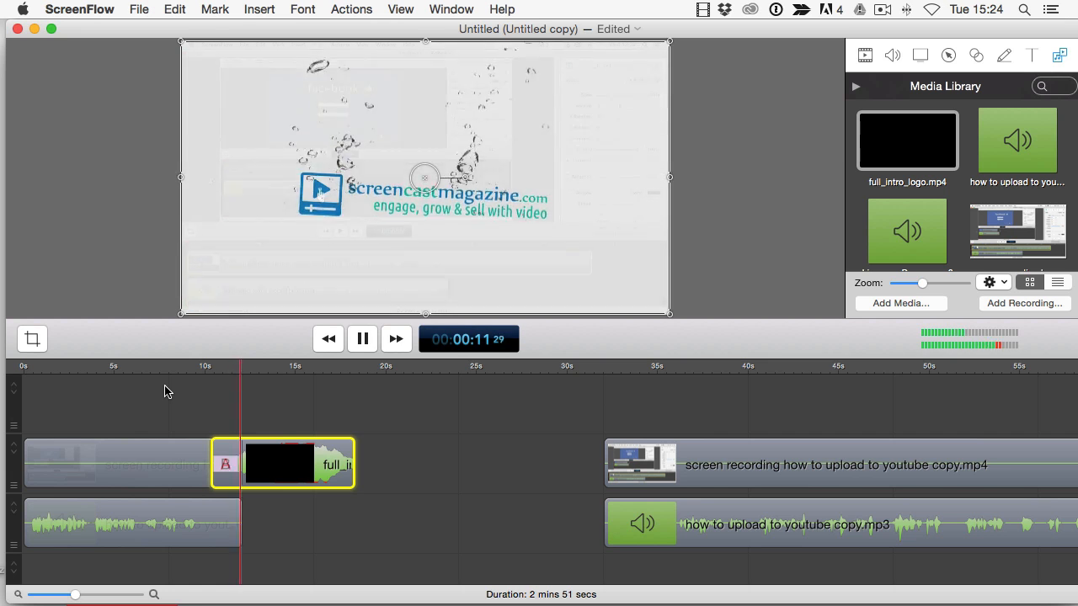
key("space")
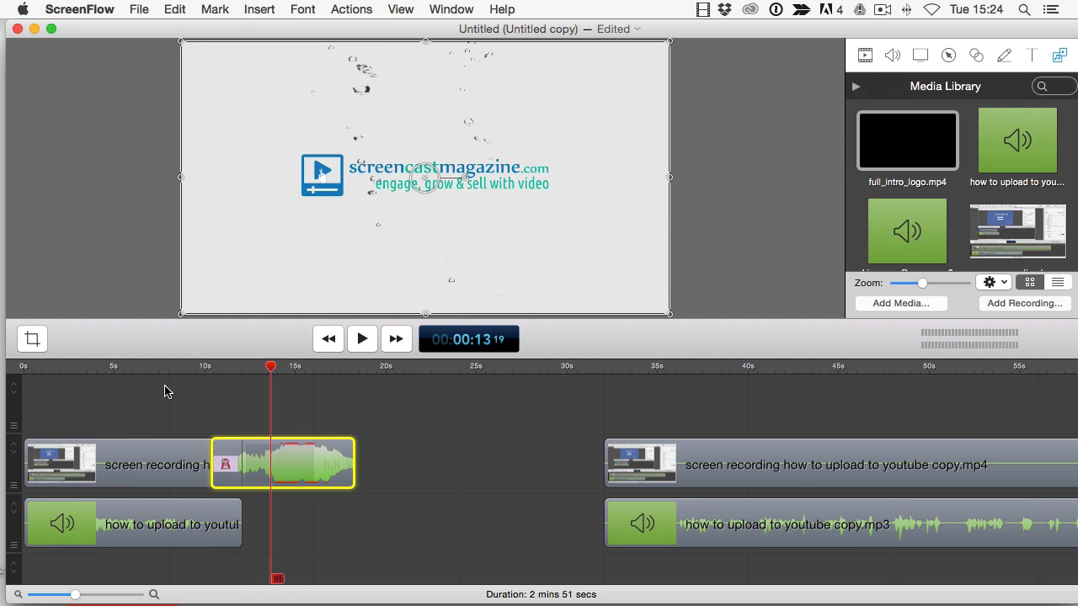
left_click(358, 514)
scroll(464, 462, "right", 5)
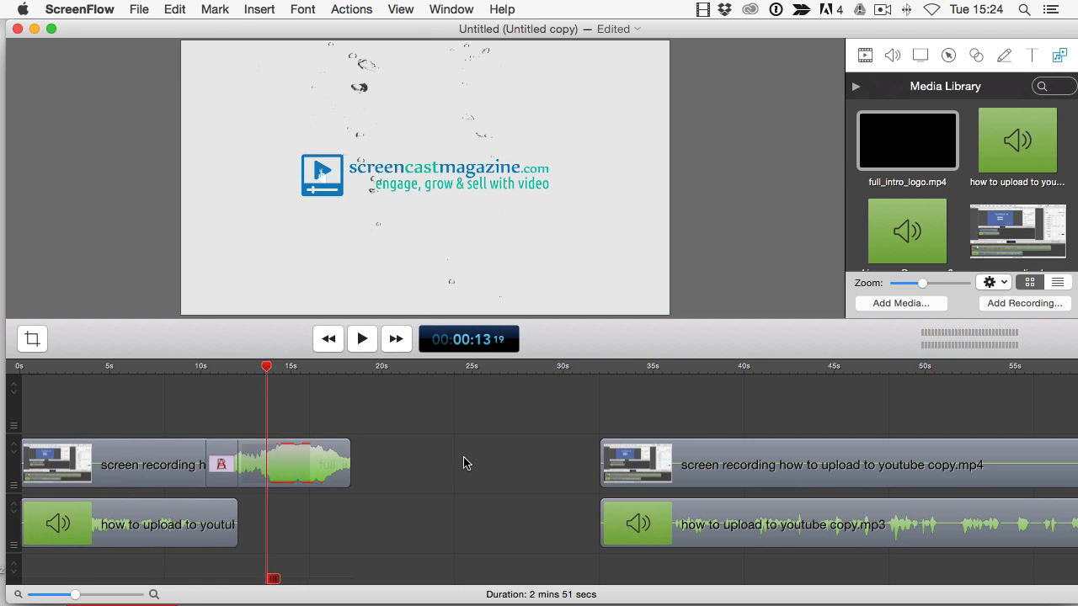
scroll(464, 462, "right", 4)
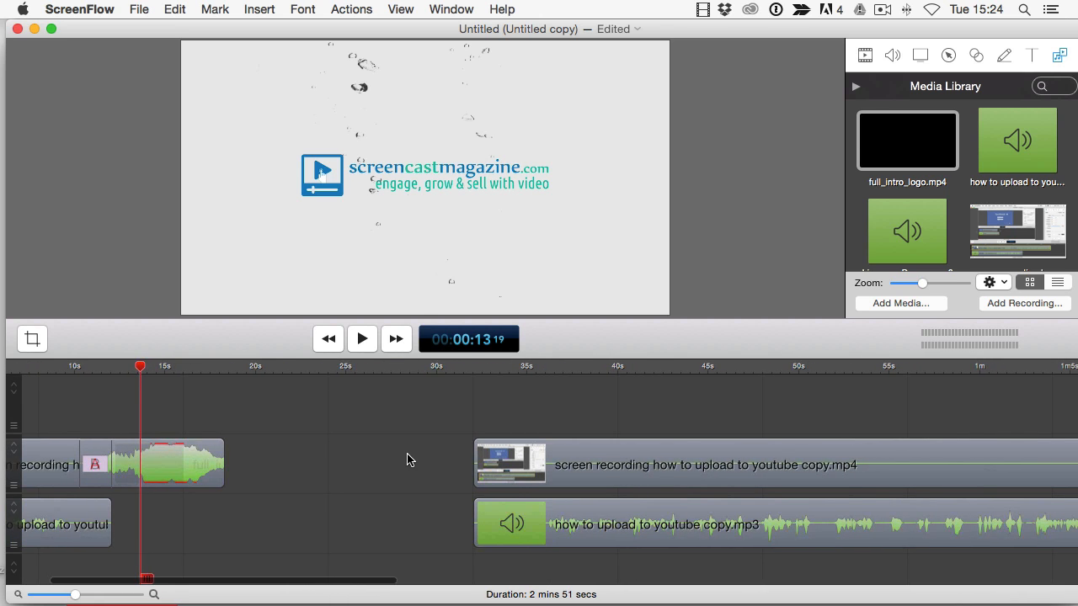
scroll(443, 418, "left", 3)
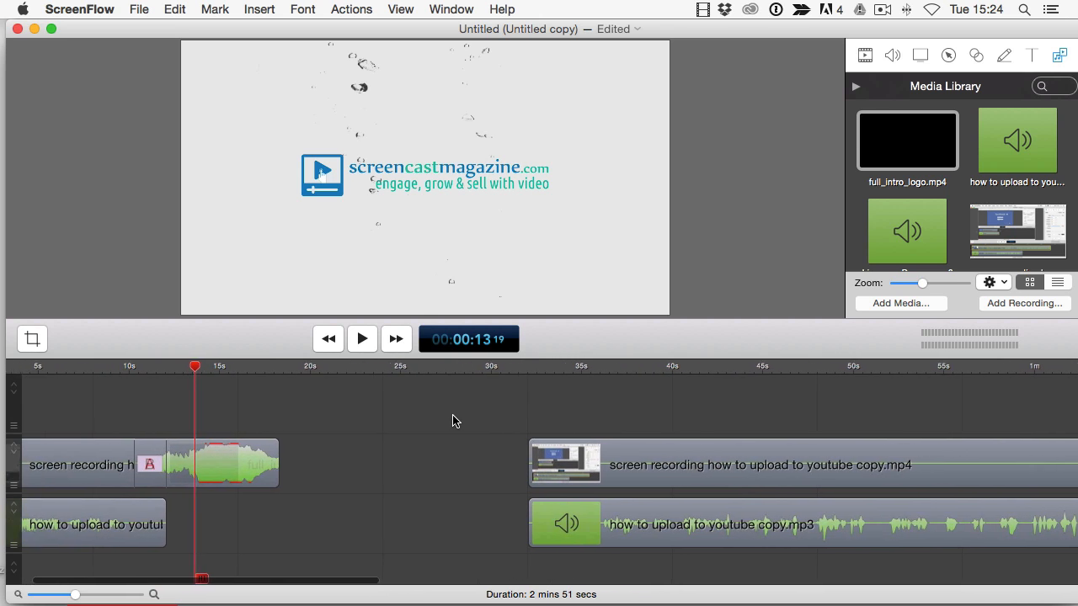
Step: Move the remaining video and audio pieces back to overlap the logo clip's end, and play that transition from 00:00:15:27
left_click_drag(509, 415, 609, 570)
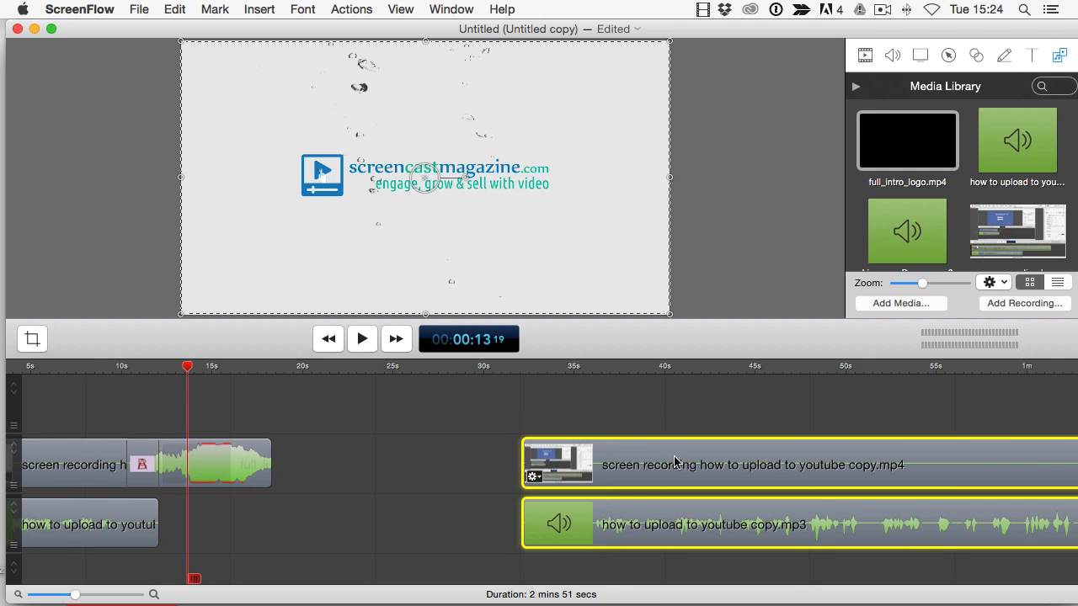
left_click_drag(686, 459, 426, 483)
left_click_drag(188, 368, 228, 379)
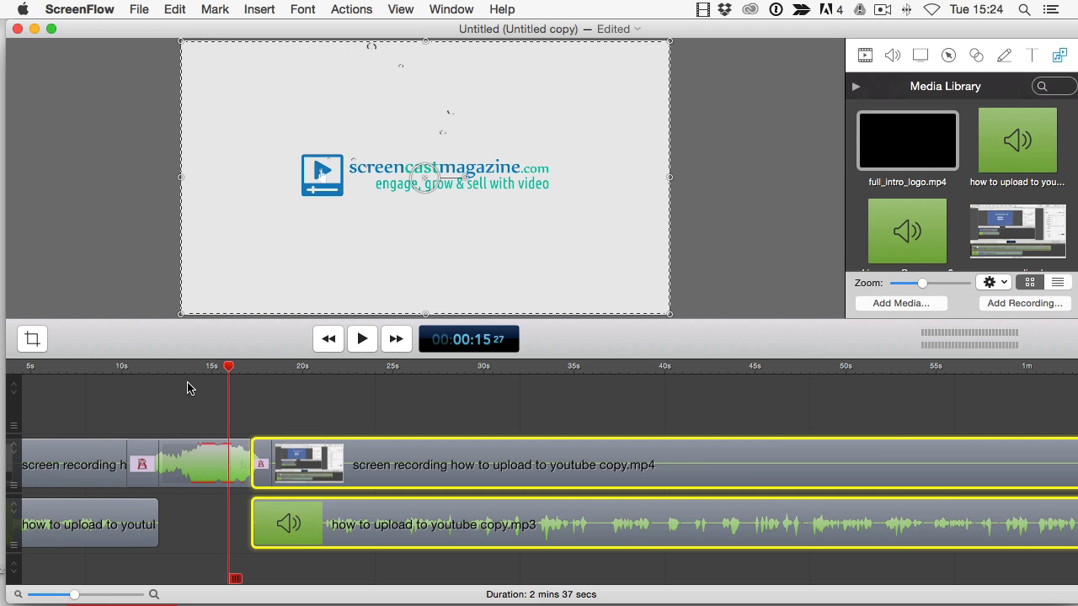
key("space")
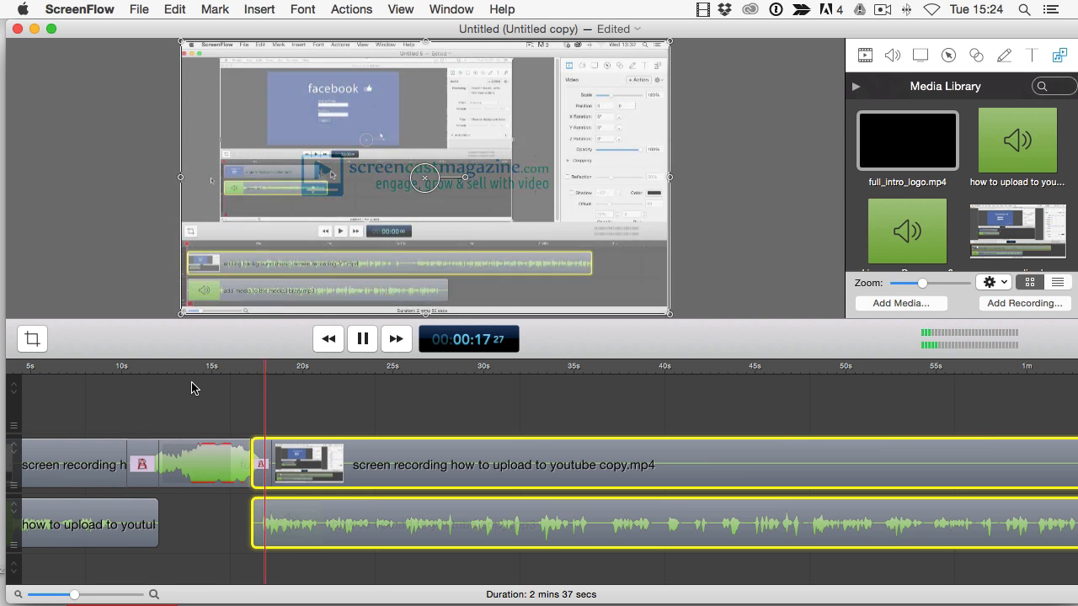
key("space")
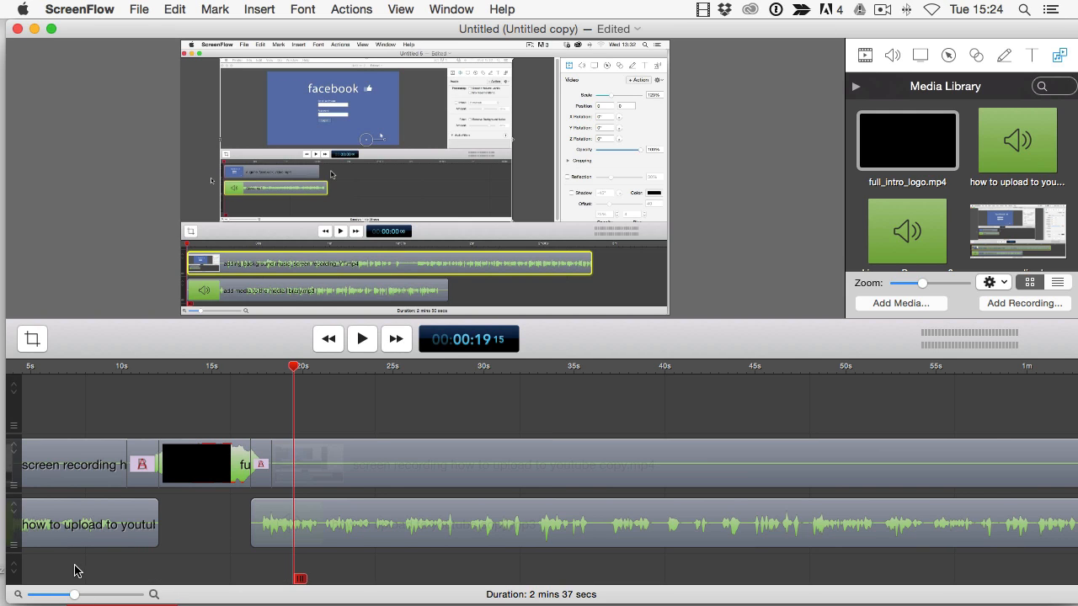
Step: Add full_intro_logo.mp4 to the video track beyond the main recording, at about 00:02:58
left_click_drag(75, 595, 47, 596)
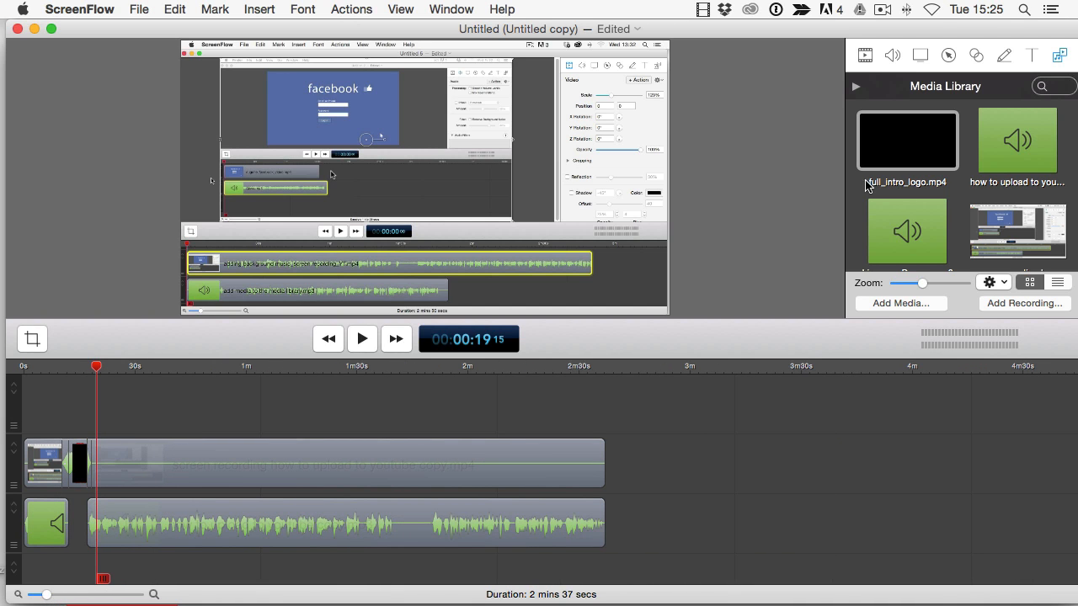
left_click_drag(873, 181, 695, 459)
left_click(686, 368)
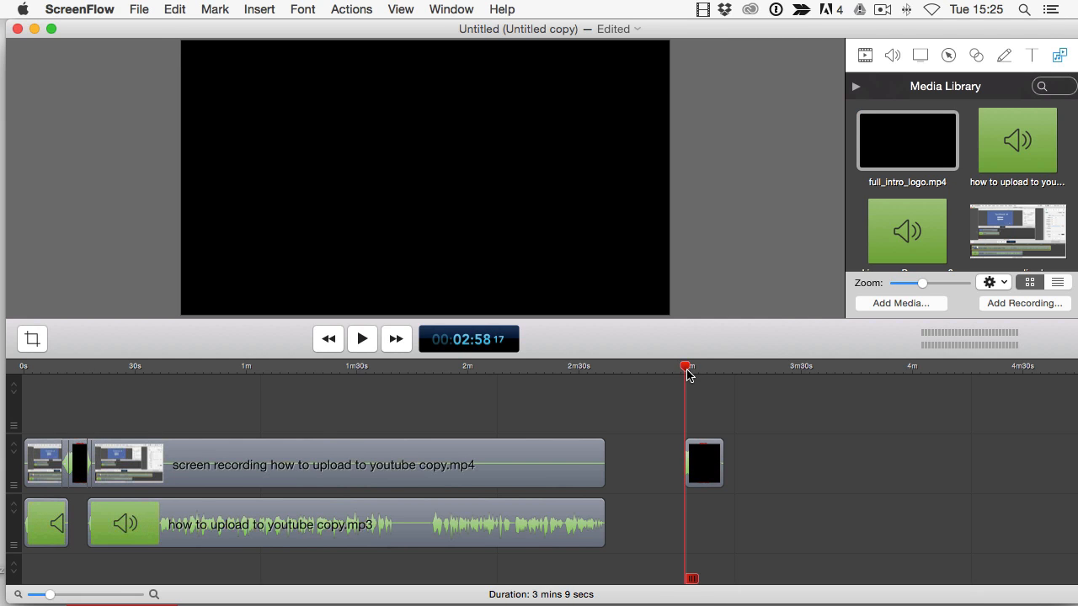
Step: Set the scrubber to 00:03:06:15 and trim the end of the second logo clip back to it
left_click_drag(686, 375, 714, 385)
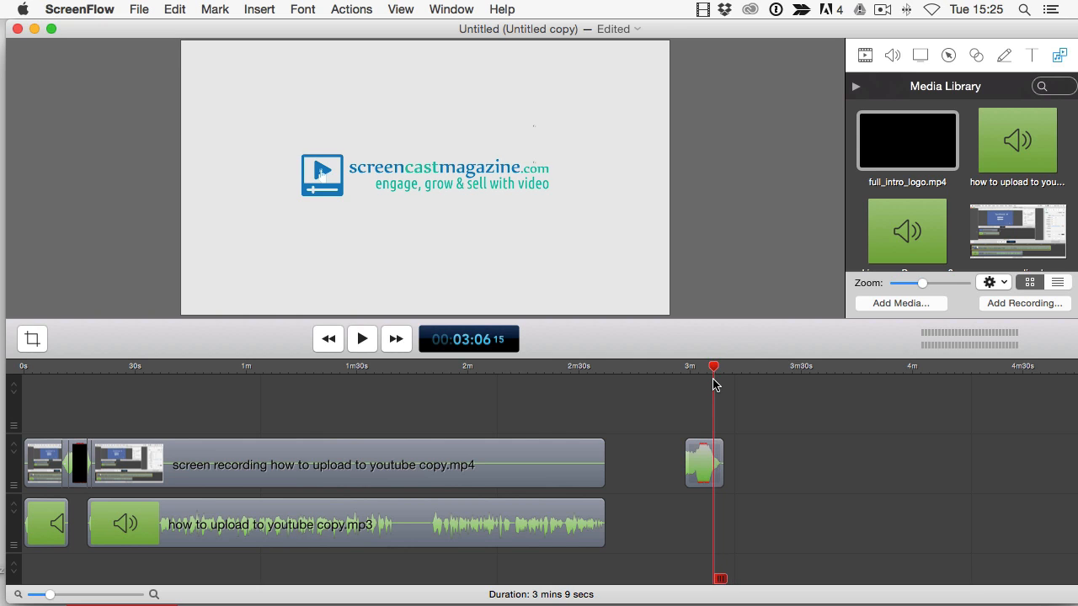
mouse_move(703, 464)
left_click(704, 473)
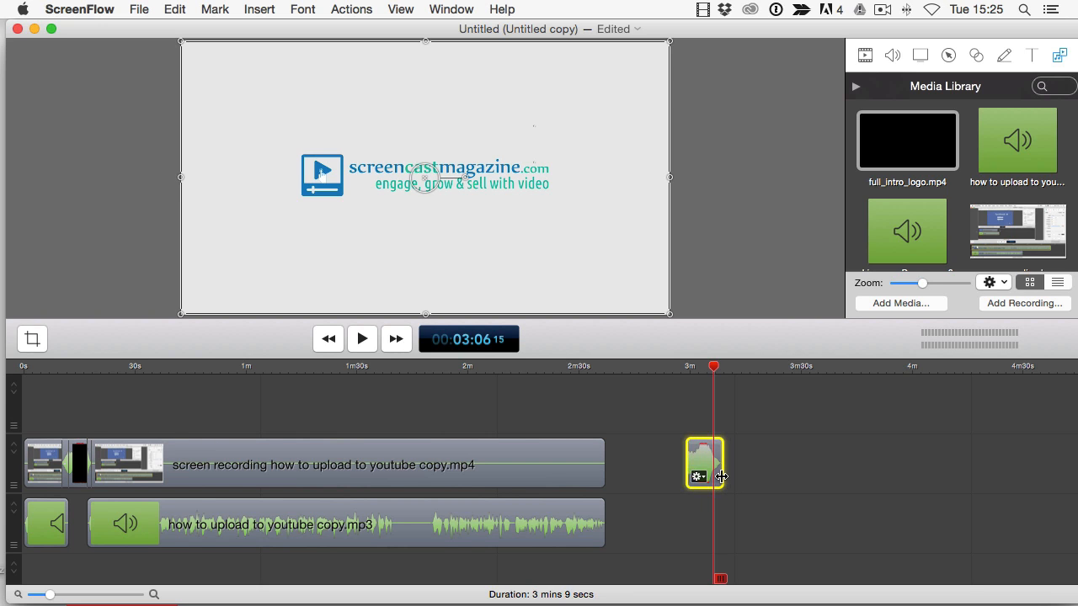
left_click_drag(722, 476, 714, 480)
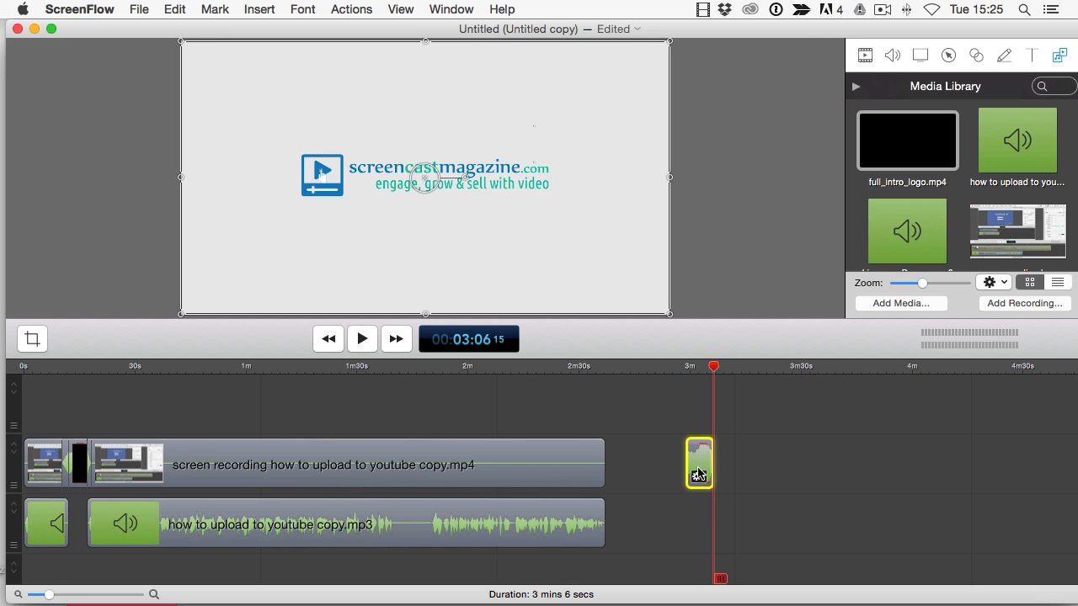
Step: Move the trimmed logo clip to overlap the end of the main screen recording, and play the resulting transition
left_click_drag(700, 464, 607, 470)
left_click(589, 368)
key("space")
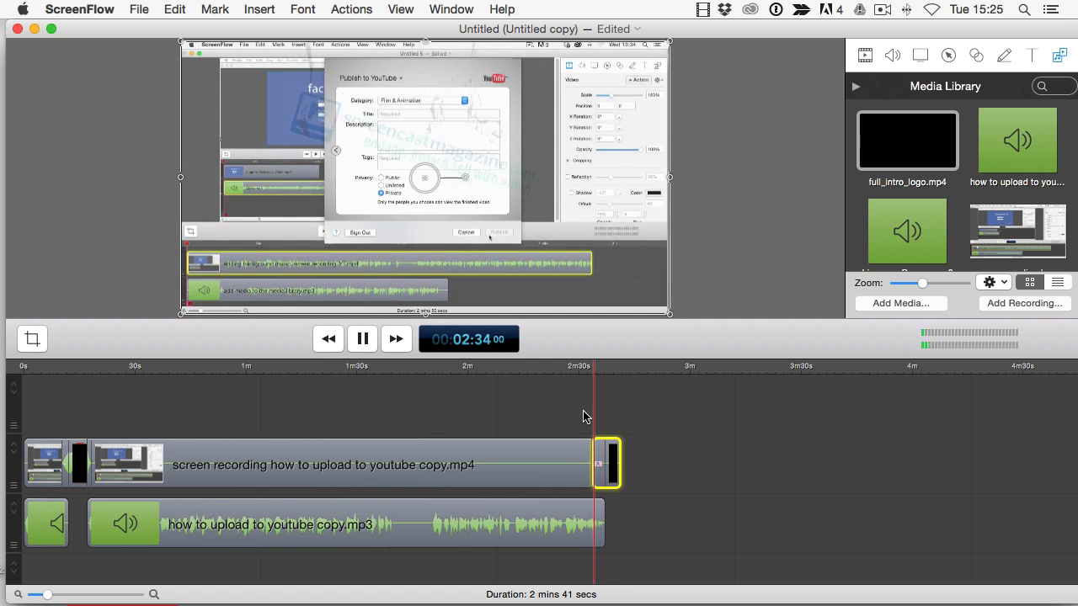
left_click(706, 476)
key("space")
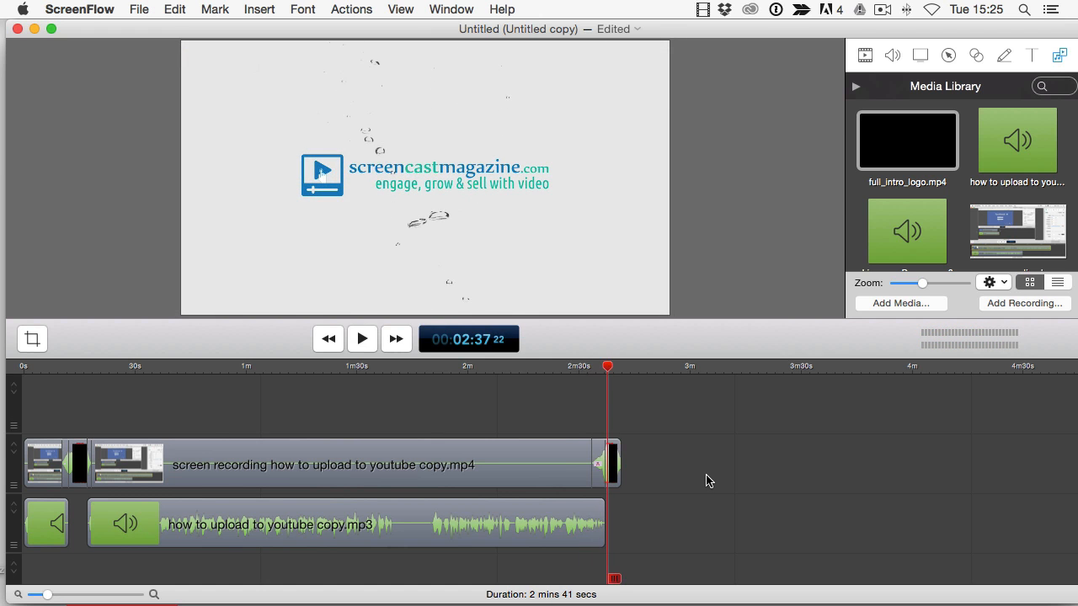
Step: Add youtube ebd title.mp4 to the video track and move it to 2m 39.3s, overlapping the end of the closing logo clip
left_click_drag(607, 367, 568, 383)
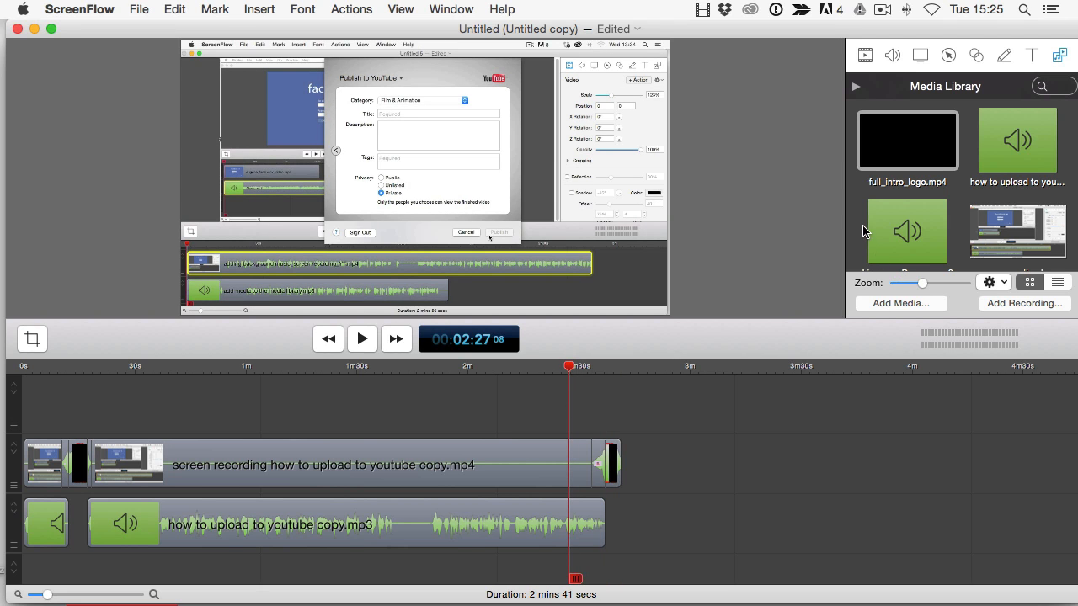
scroll(876, 219, "down", 5)
left_click_drag(909, 170, 744, 454)
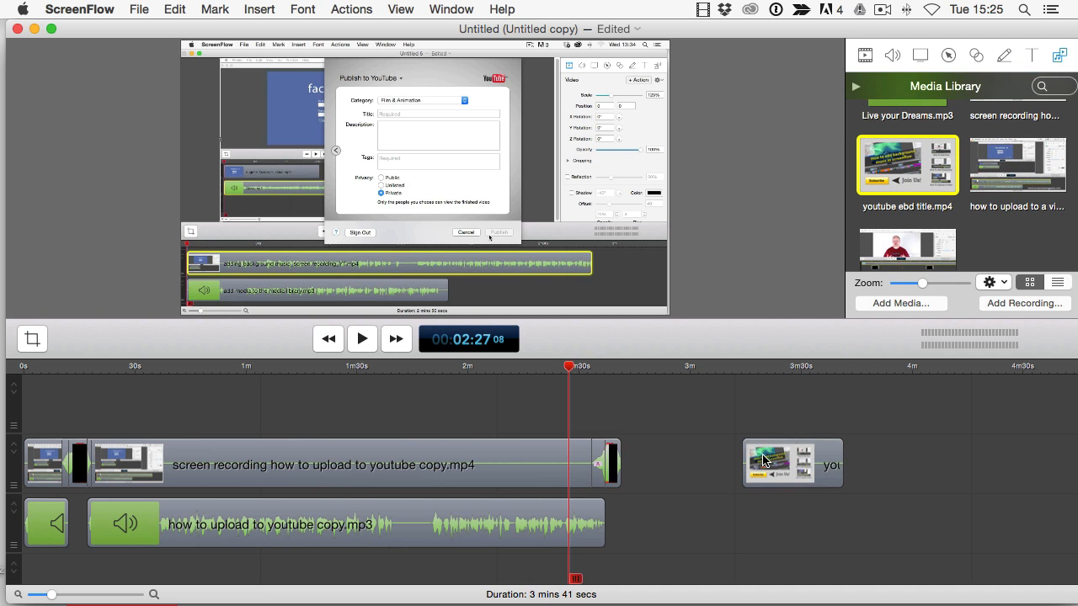
left_click_drag(817, 464, 689, 468)
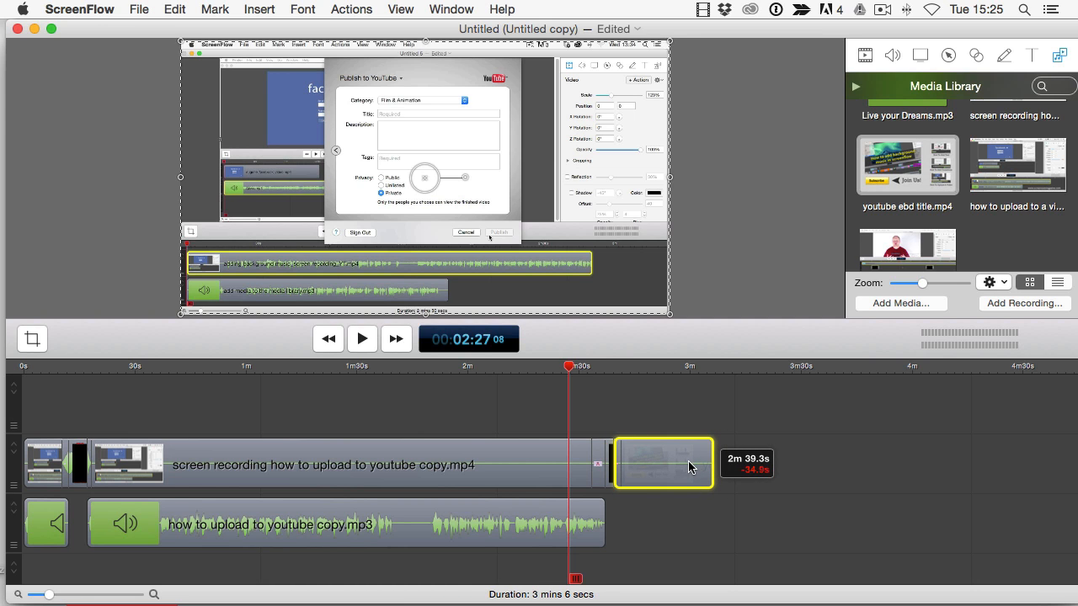
Step: Play the transition between the closing logo and the end title, and deselect the title clip
left_click(607, 376)
key("space")
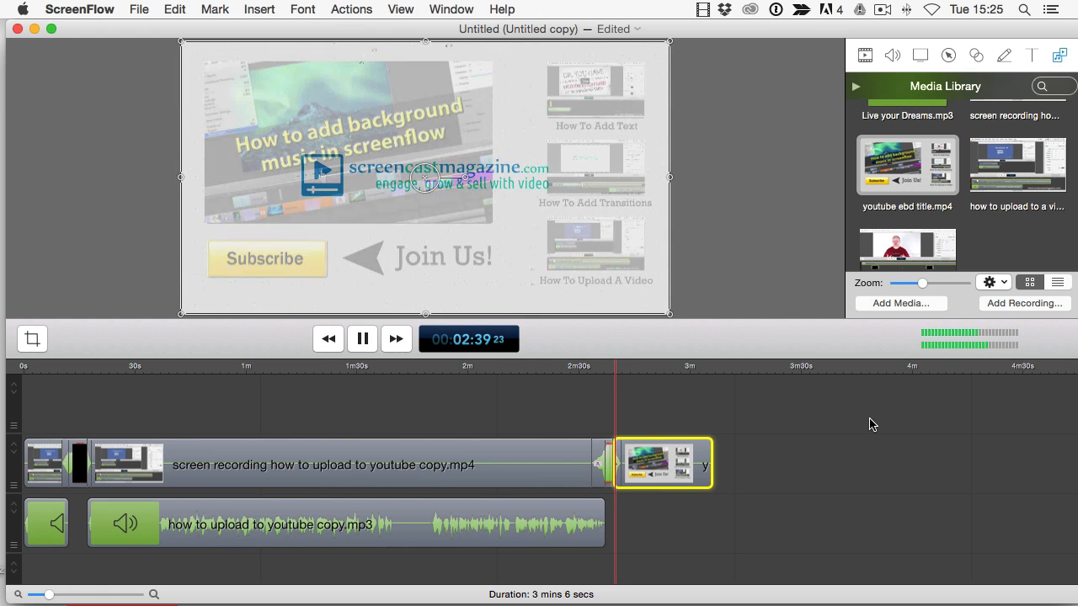
left_click(807, 478)
key("space")
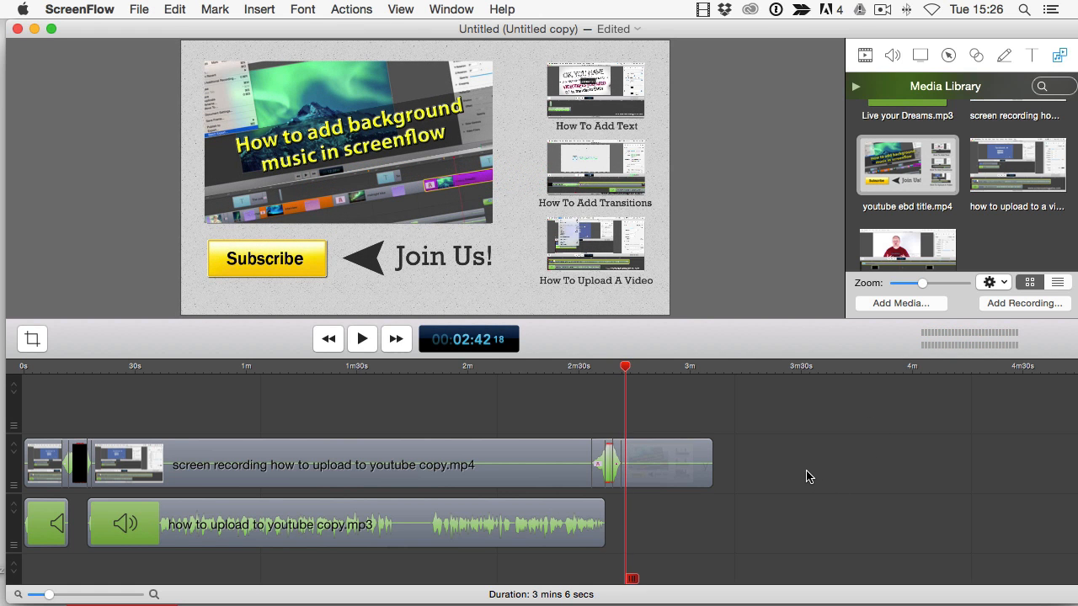
Step: Add Live your Dreams.mp3 on its own track beneath the voice audio and move it to the start of the timeline
scroll(925, 208, "up", 3)
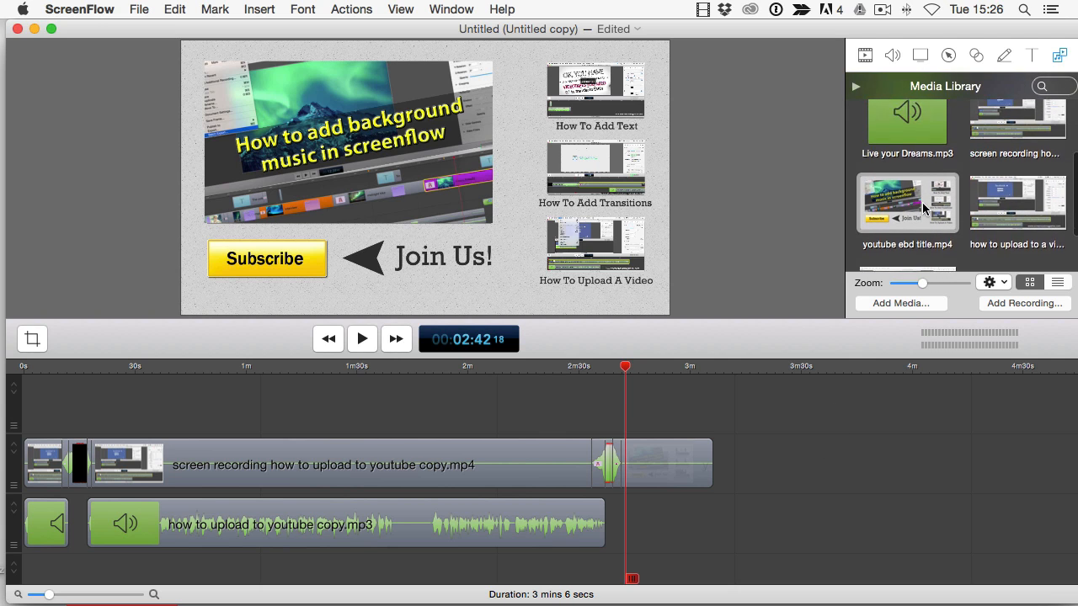
scroll(922, 210, "up", 3)
scroll(863, 206, "down", 1)
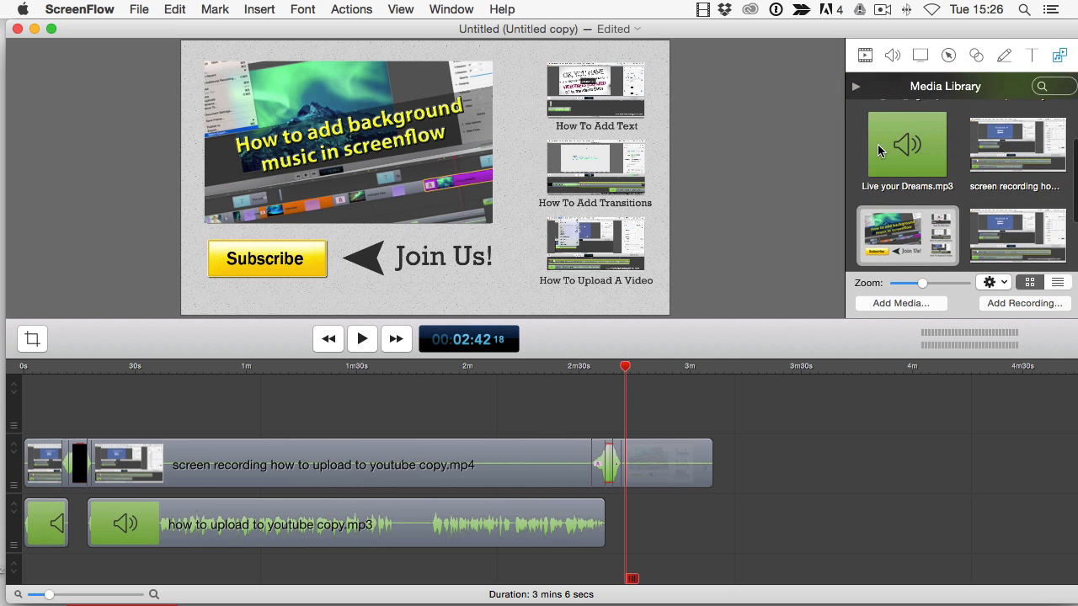
left_click_drag(879, 150, 708, 539)
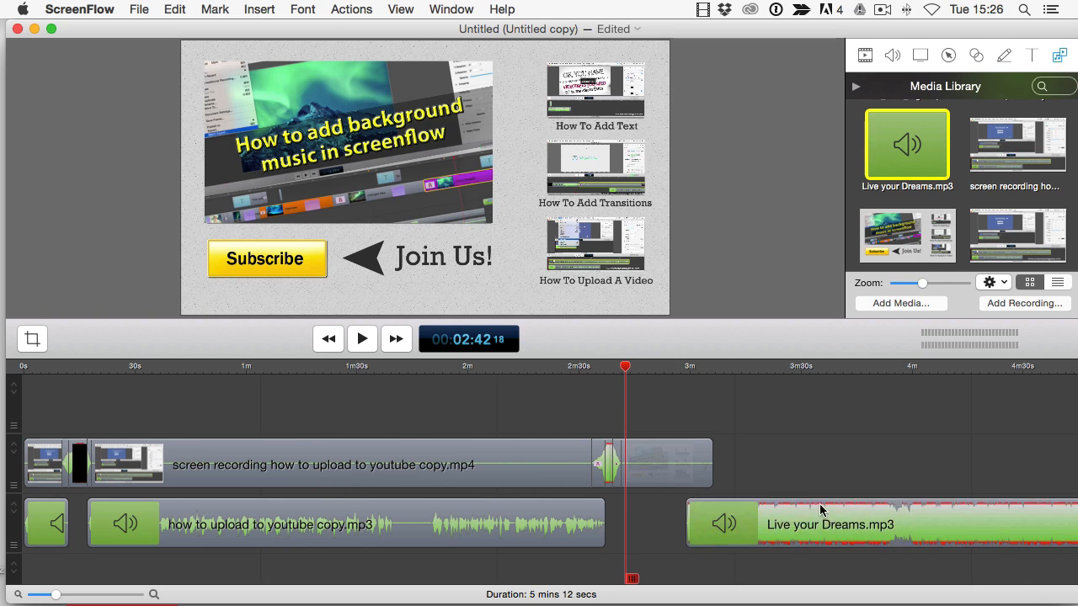
left_click_drag(821, 509, 779, 564)
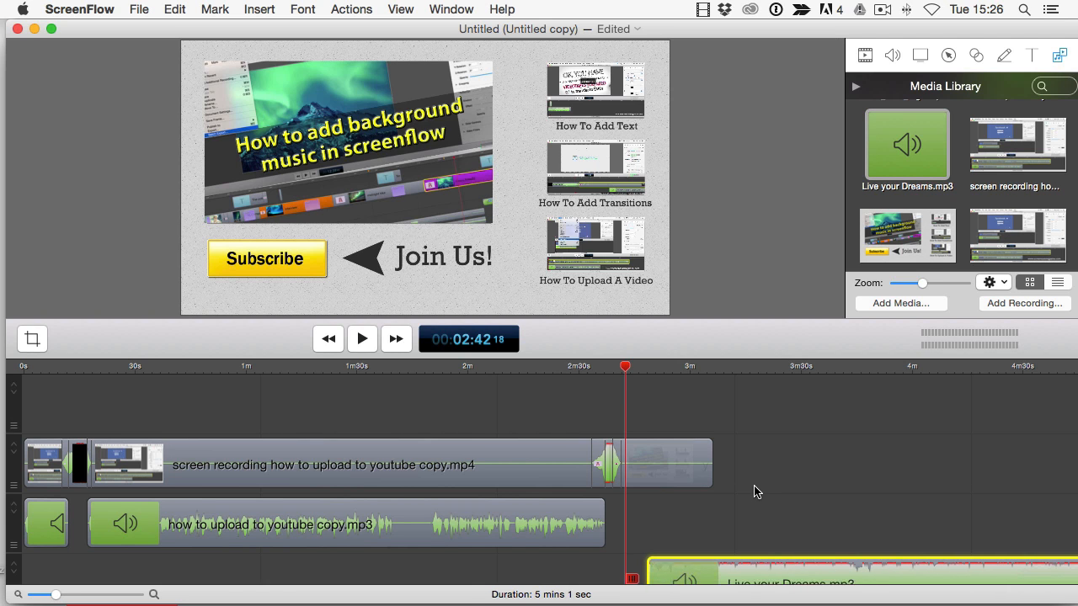
scroll(755, 492, "down", 1)
left_click_drag(910, 549, 274, 562)
Step: Play the opening section with the background music to check how loud it is against the voice
left_click(51, 366)
key("space")
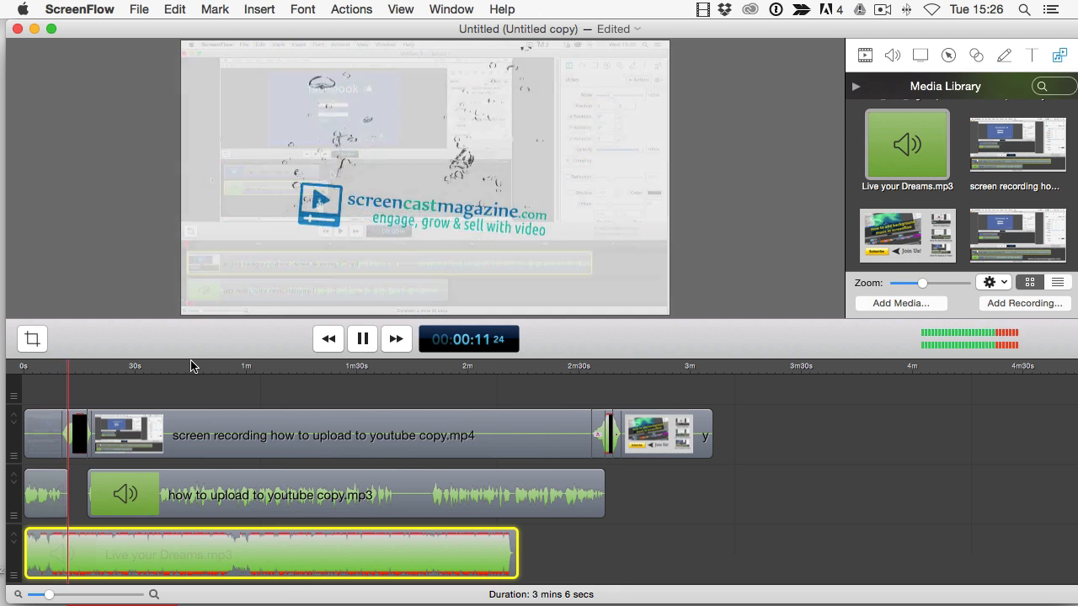
key("space")
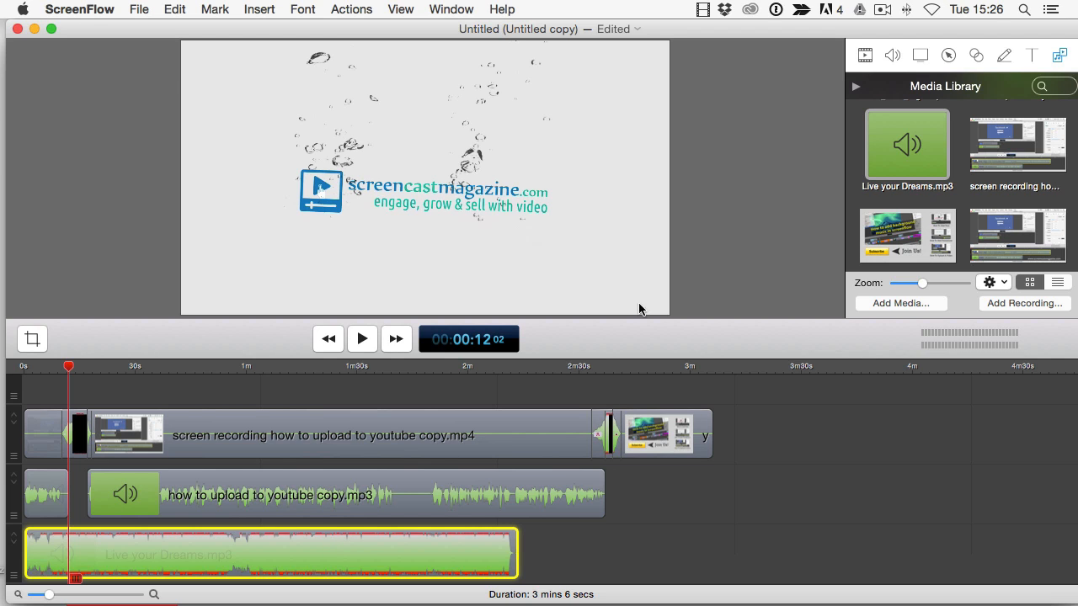
Step: Set the background music clip's volume to 5% and play from 00:00:12:02 to check the level
left_click(893, 55)
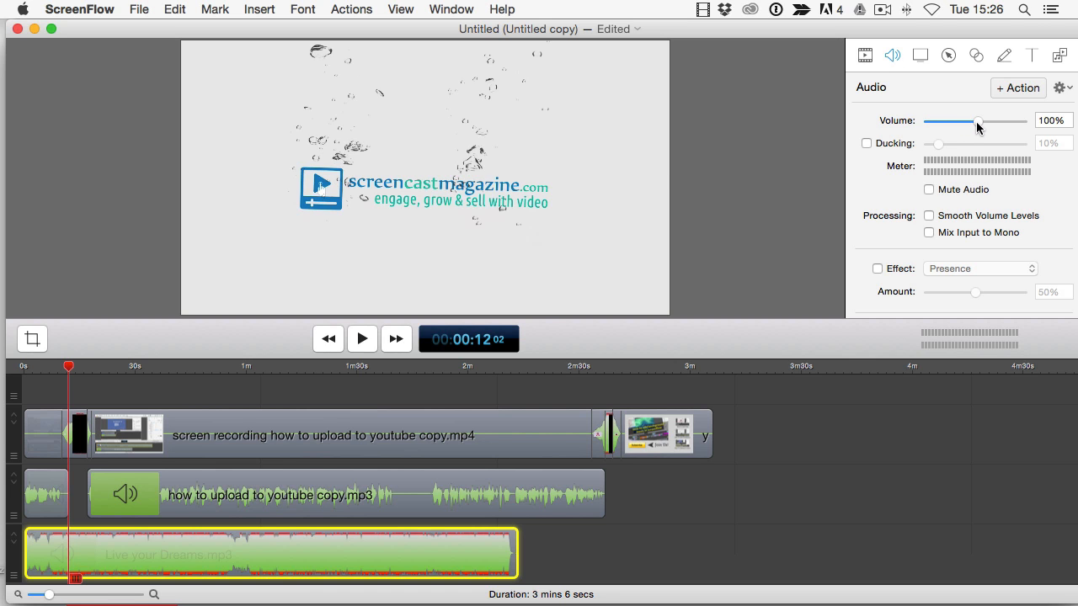
left_click_drag(977, 125, 930, 125)
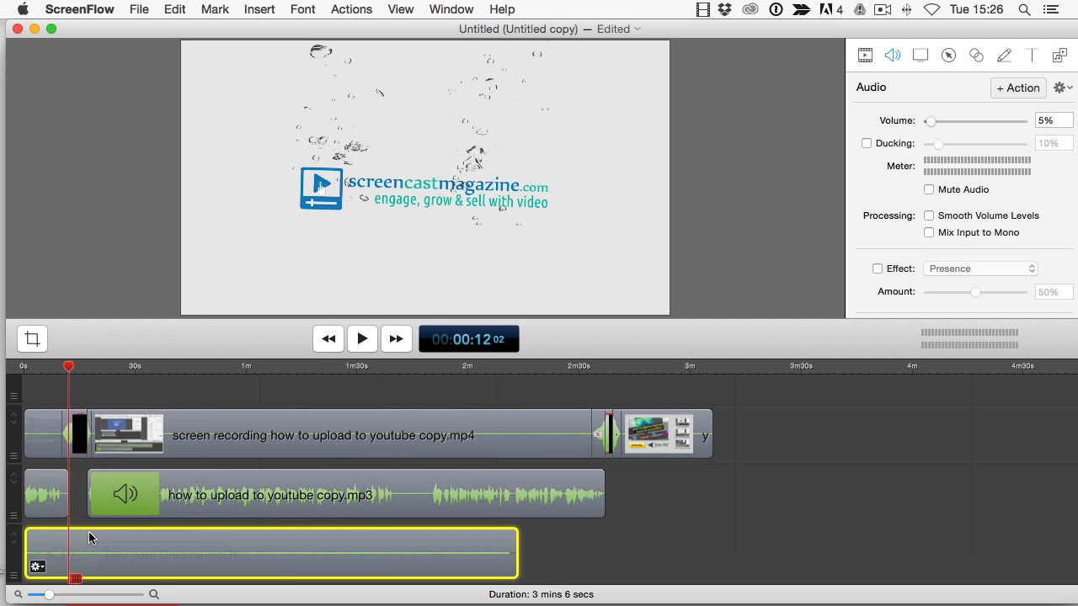
key("space")
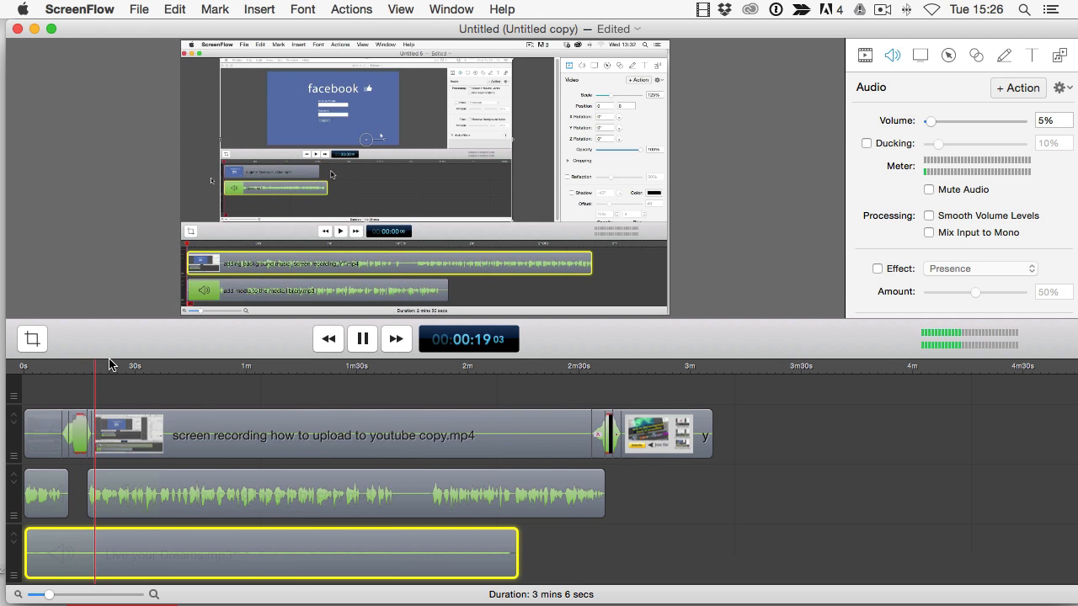
key("space")
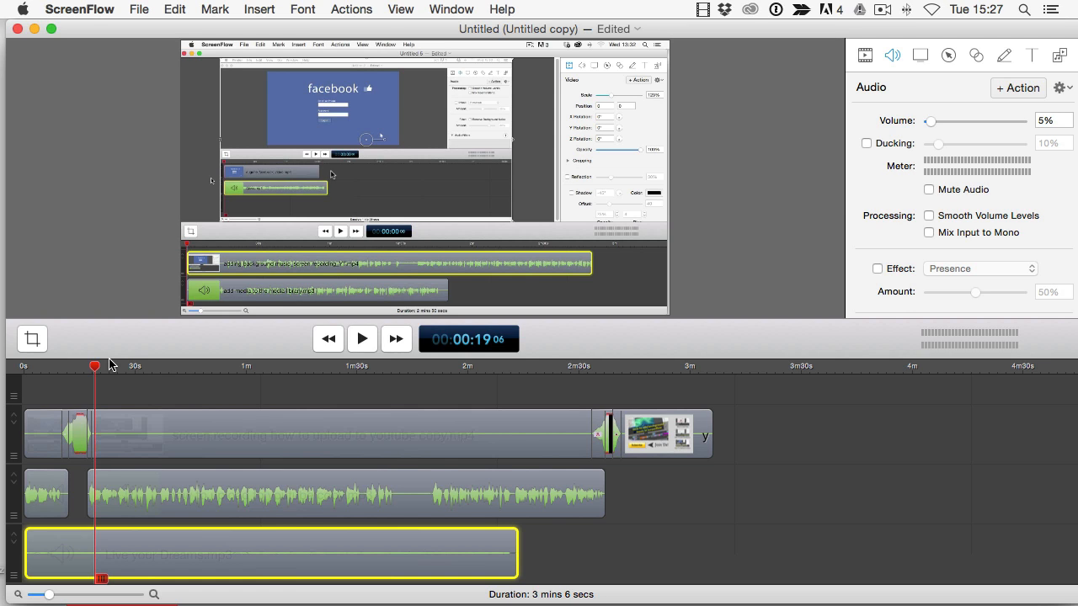
Step: Open the export settings, name the file part5, and view the available presets, keeping Web - High [Customized]
left_click(143, 12)
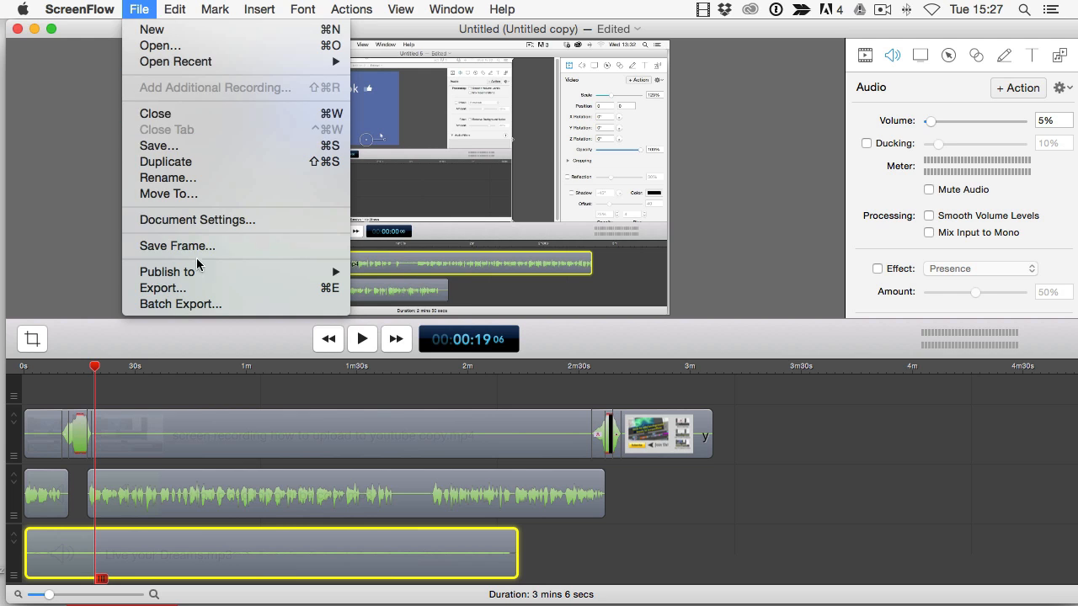
left_click(214, 289)
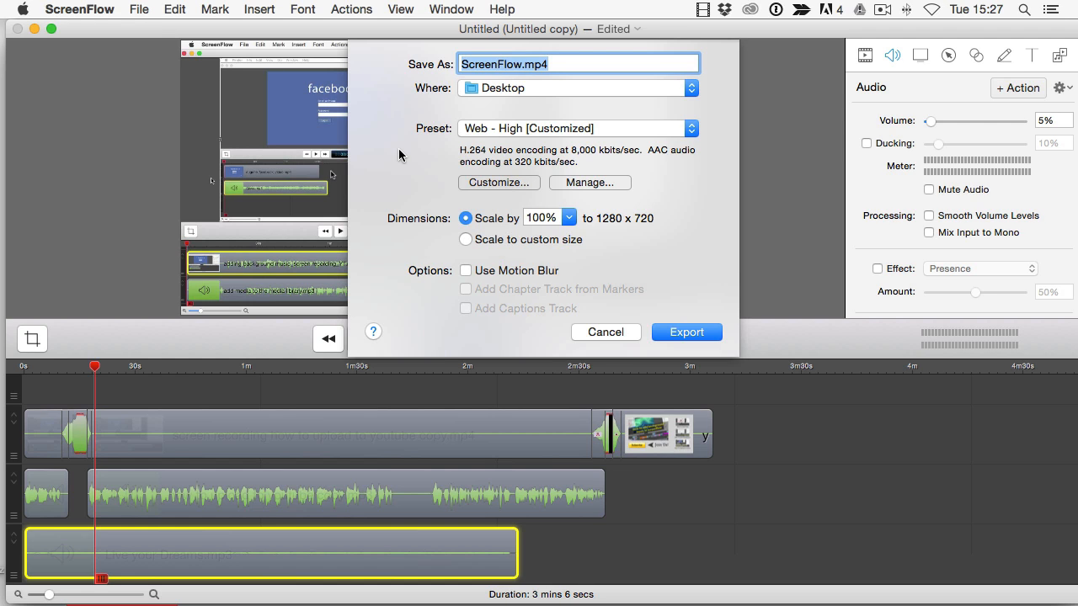
type("part5")
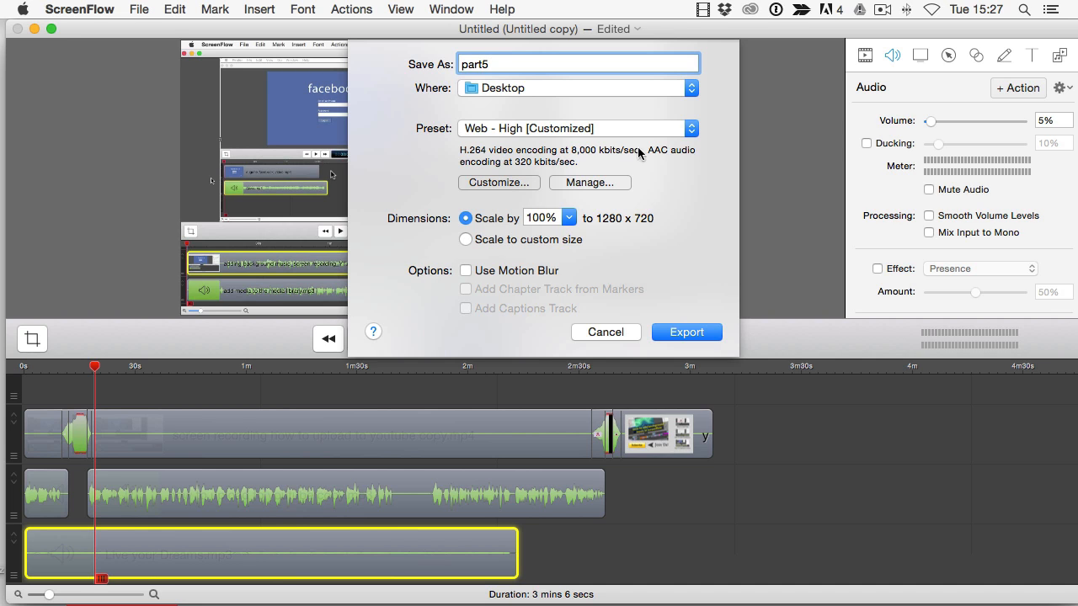
left_click(691, 129)
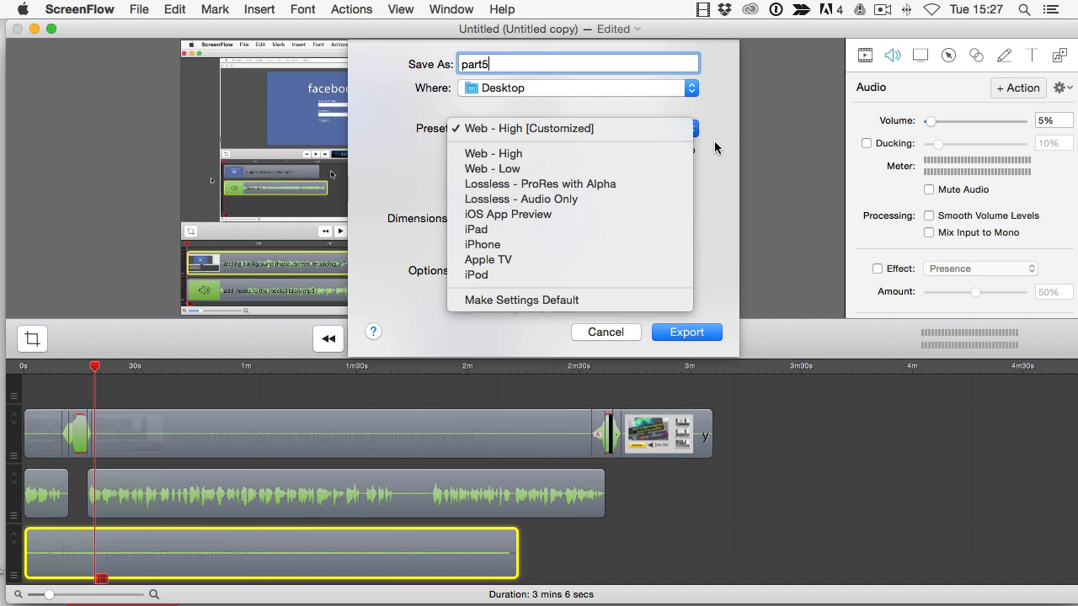
left_click(715, 147)
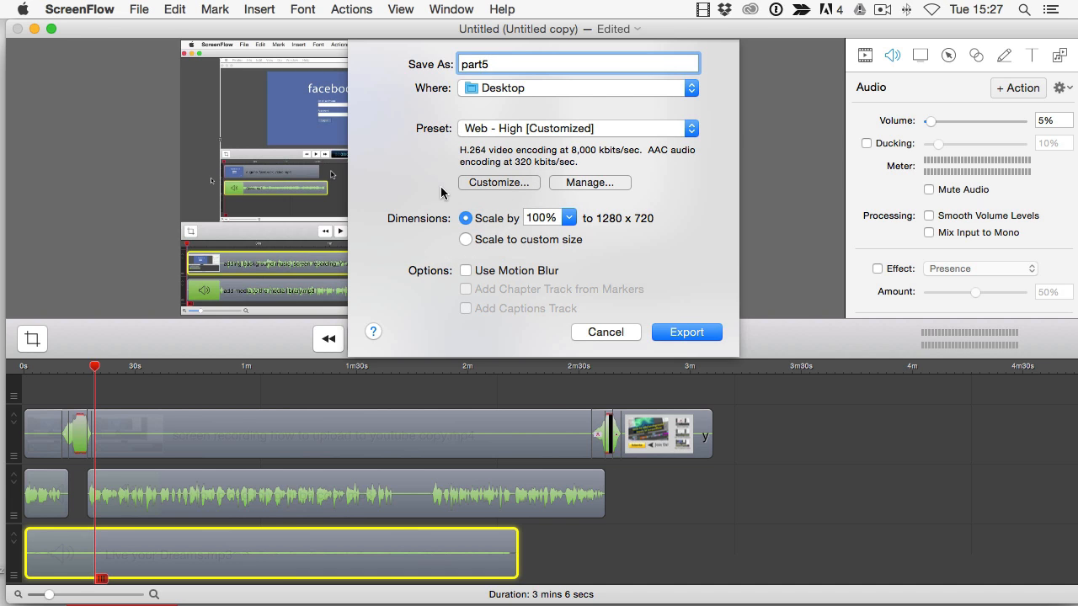
Step: Review the custom encoding settings, toggling H.264 Video and AAC Audio off and back on, and export part5.mp4 to the Desktop
left_click(501, 183)
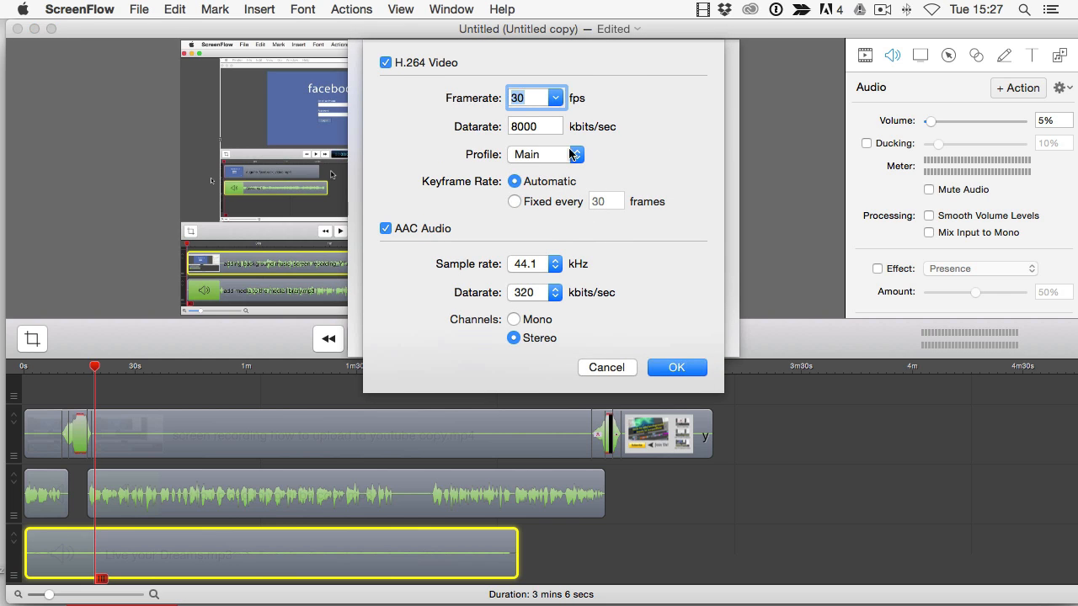
left_click(385, 64)
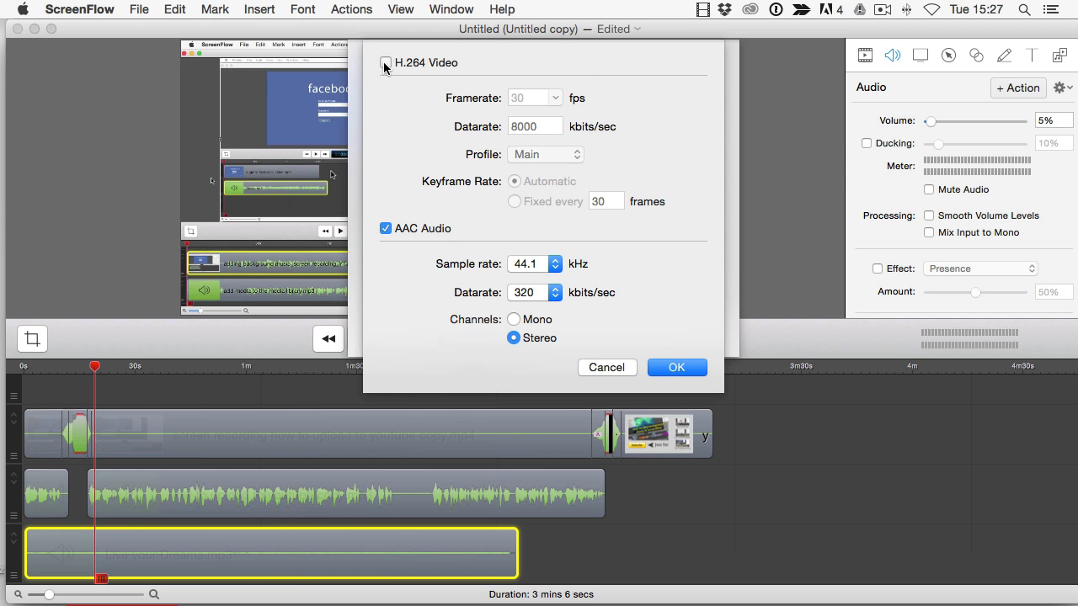
left_click(384, 62)
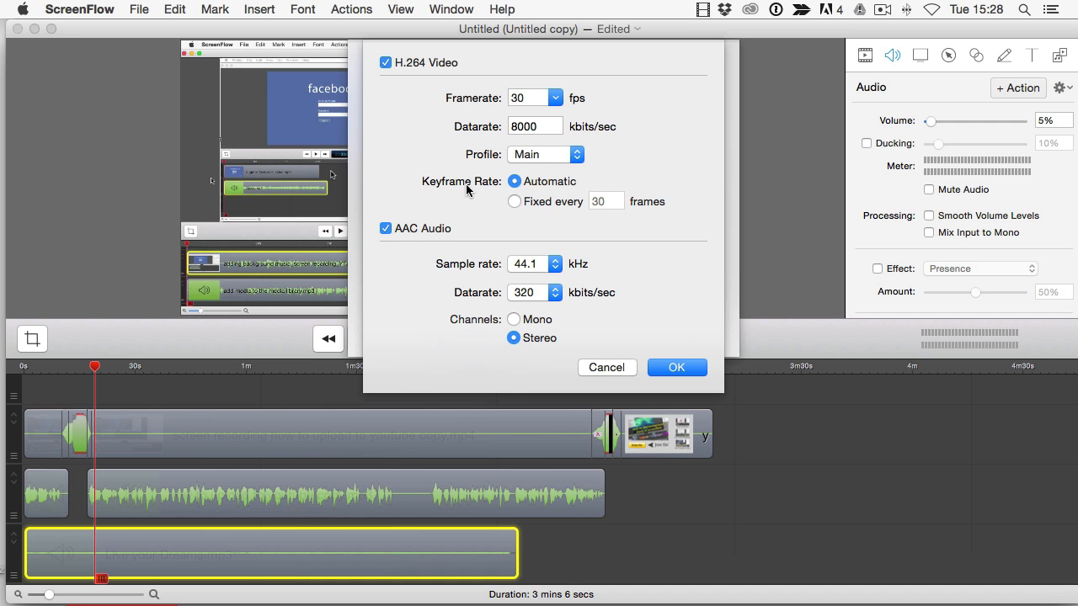
left_click(385, 231)
left_click(385, 231)
left_click(670, 369)
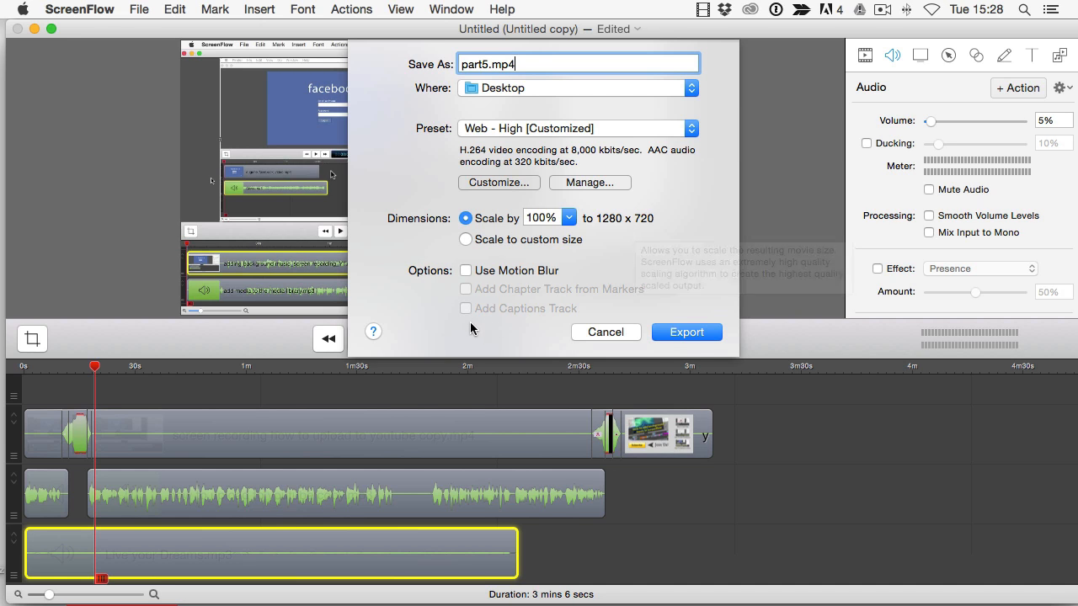
left_click(711, 335)
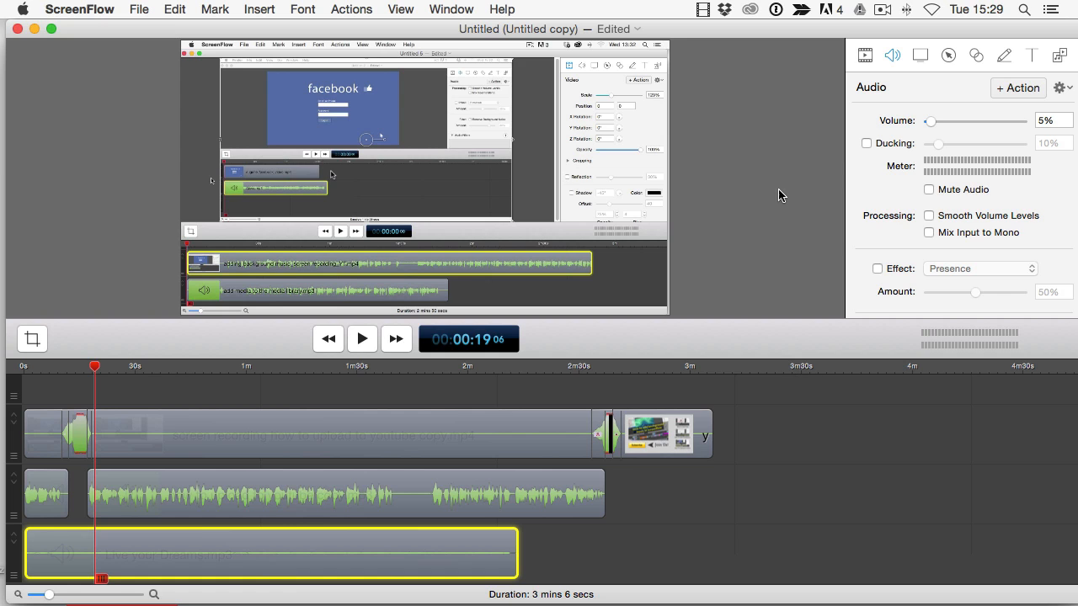
left_click(881, 11)
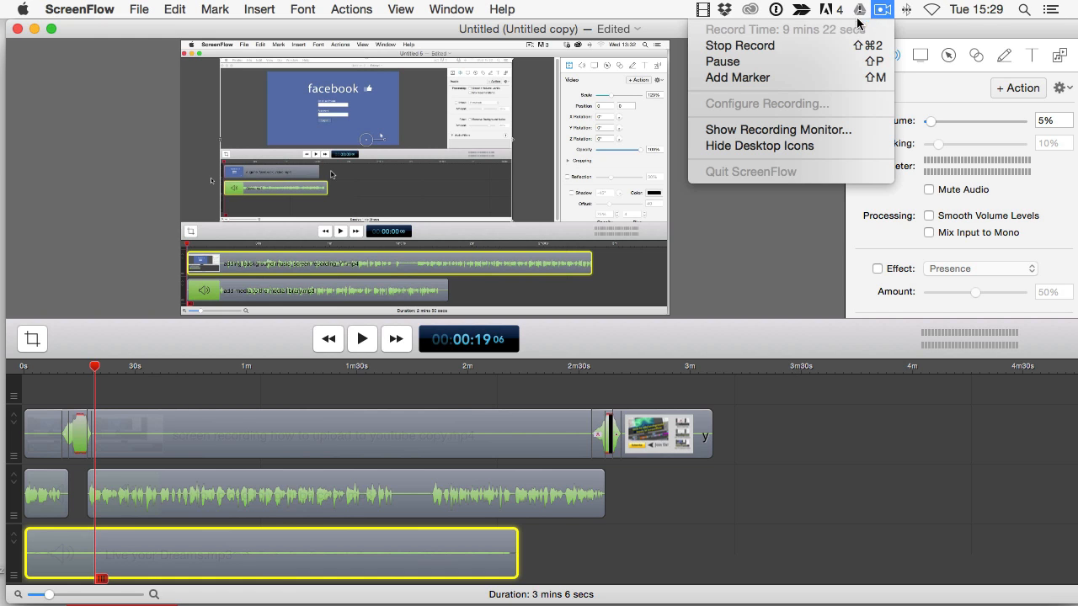